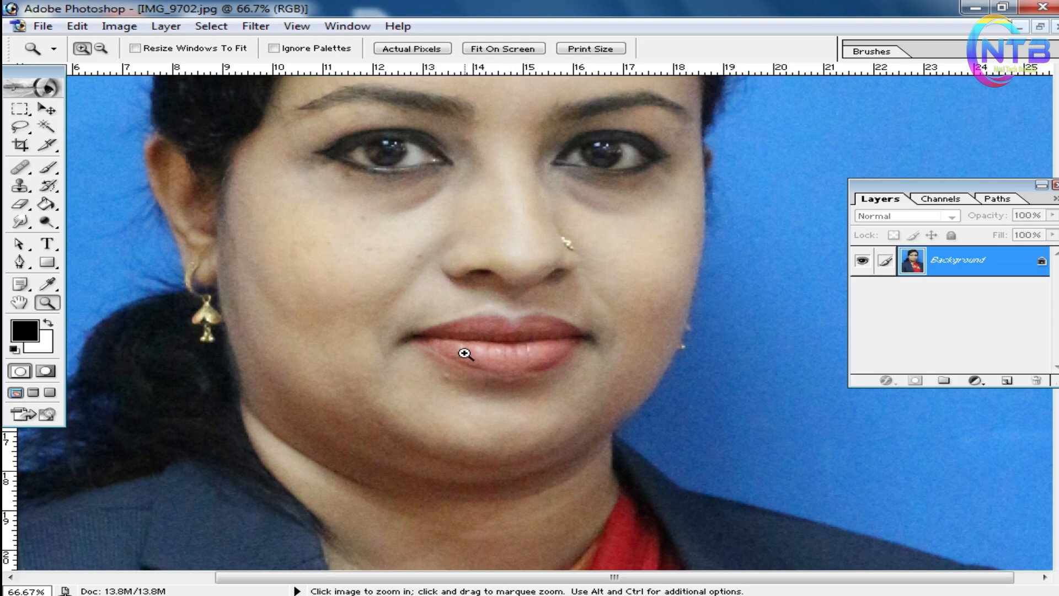
# - Examine the skin on the portrait's face, from the forehead down to the neck
pyautogui.moveTo(528, 420); pyautogui.dragTo(452, 285)
pyautogui.moveTo(531, 391); pyautogui.dragTo(442, 515)
pyautogui.moveTo(522, 220); pyautogui.dragTo(501, 524)
pyautogui.moveTo(534, 274); pyautogui.dragTo(491, 554)
pyautogui.moveTo(562, 251); pyautogui.dragTo(547, 467)
pyautogui.moveTo(567, 285); pyautogui.dragTo(528, 523)
pyautogui.keyDown('alt'); pyautogui.click(535, 347); pyautogui.keyUp('alt')
pyautogui.keyDown('alt'); pyautogui.click(534, 347); pyautogui.keyUp('alt')
pyautogui.moveTo(541, 445); pyautogui.dragTo(496, 333)
pyautogui.moveTo(523, 392); pyautogui.dragTo(541, 367)
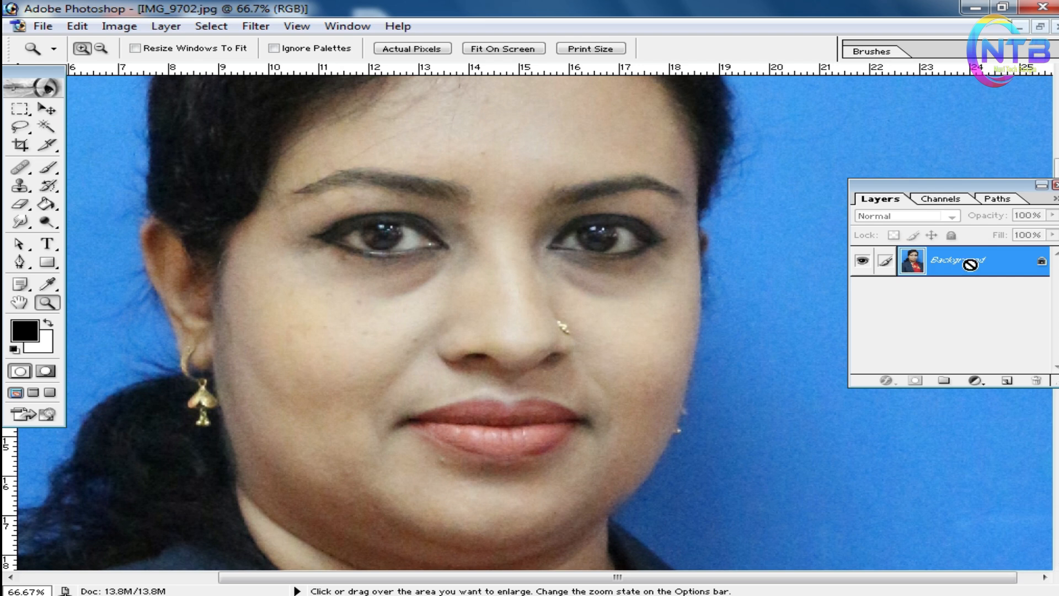
# - Duplicate the Background layer and brighten the copy with Curves, using a midtone point at input 120 and output 140
pyautogui.hotkey('ctrl', 'j')
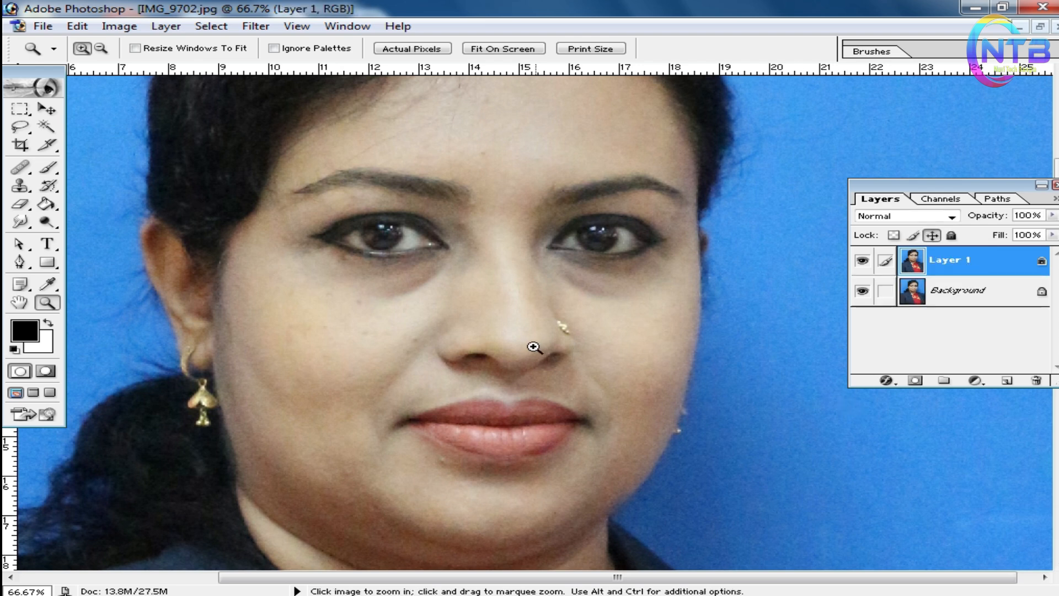
pyautogui.scroll(-3, 534, 347)
pyautogui.scroll(-2, 489, 381)
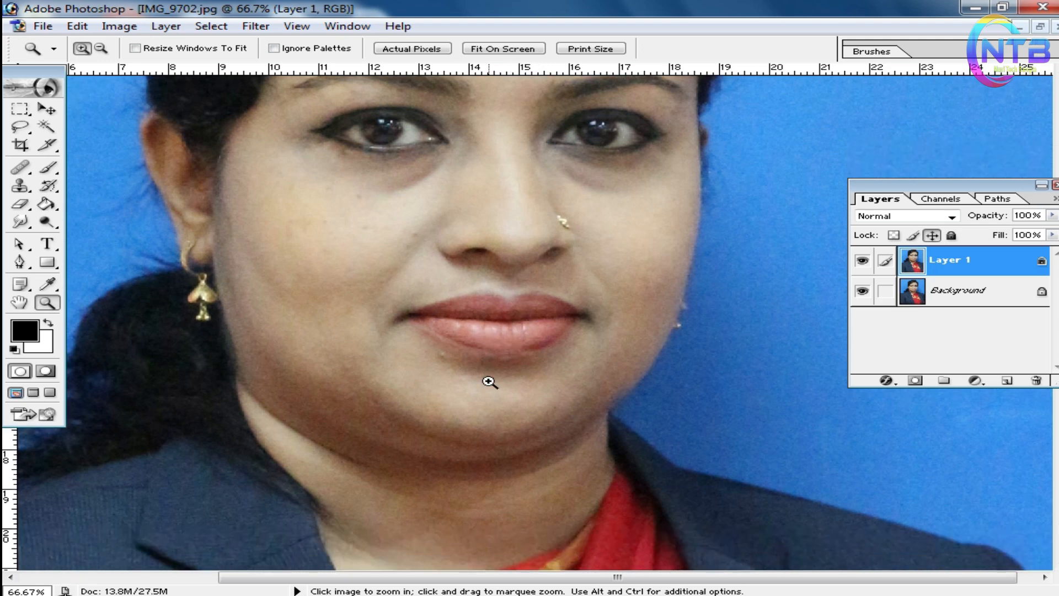
pyautogui.hotkey('ctrl', 'm')
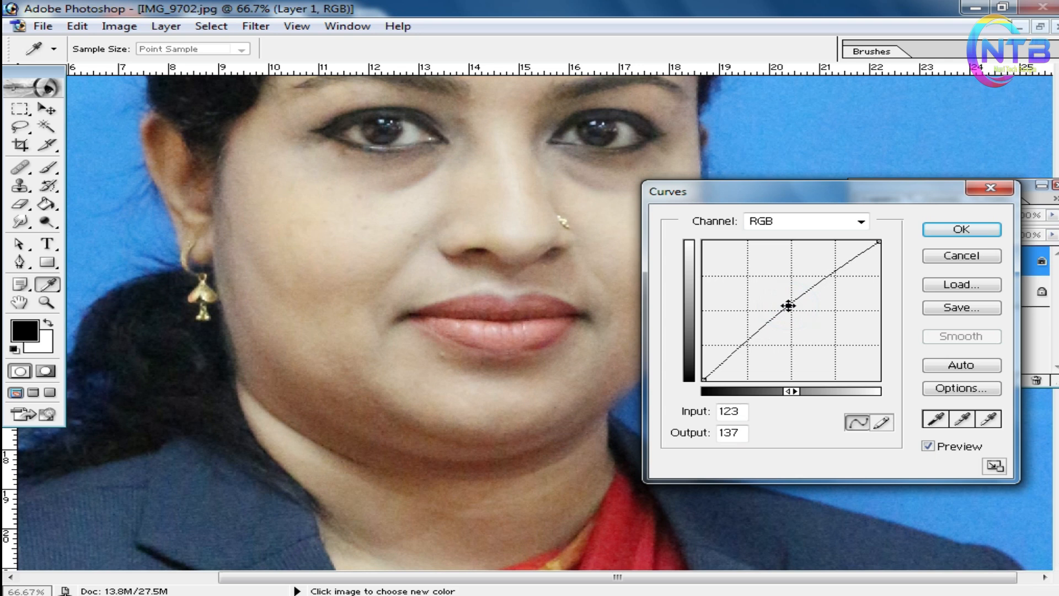
pyautogui.click(787, 302)
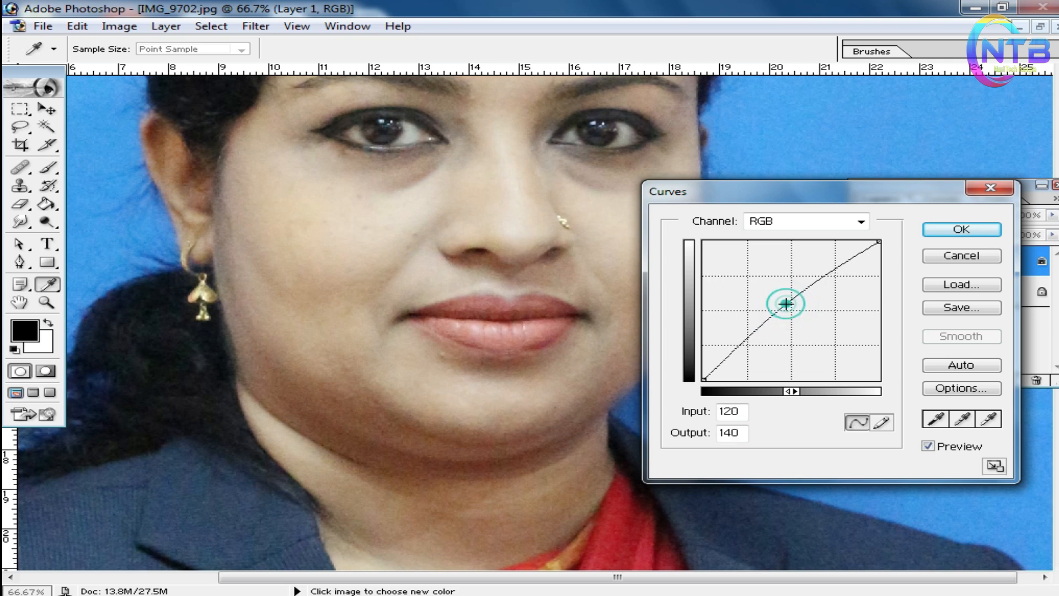
pyautogui.click(962, 228)
# - Apply a Gaussian Blur with a radius of 7.3 pixels to the brightened duplicate layer
pyautogui.scroll(3, 508, 350)
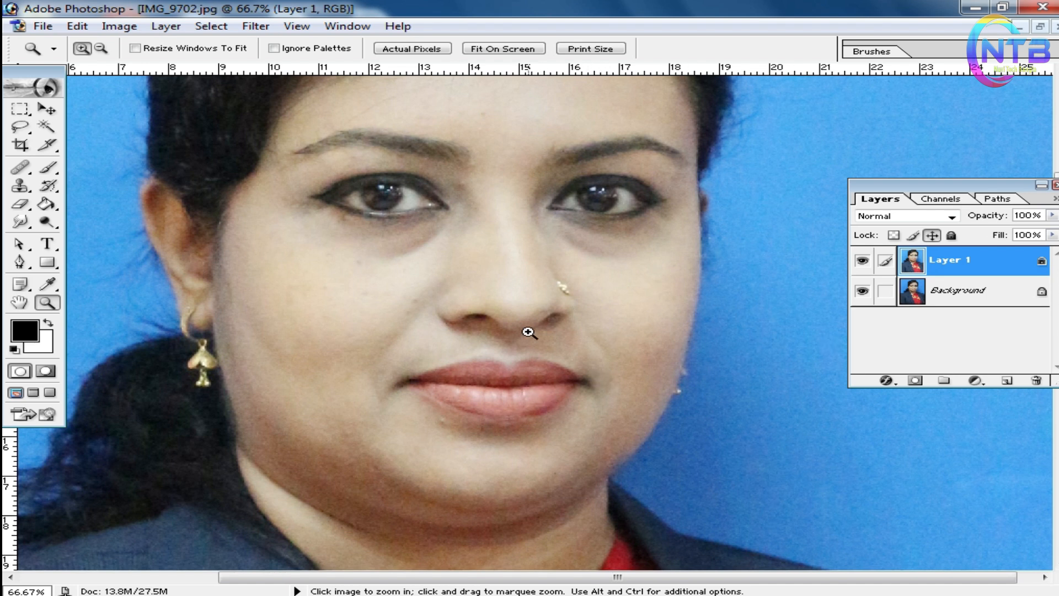
pyautogui.scroll(-2, 457, 452)
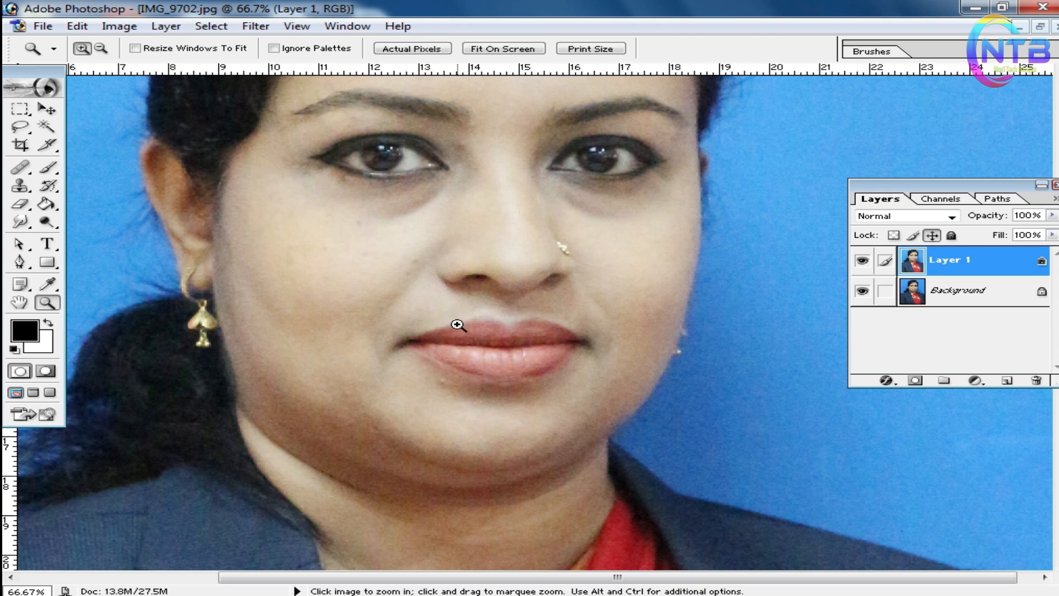
pyautogui.scroll(3, 475, 324)
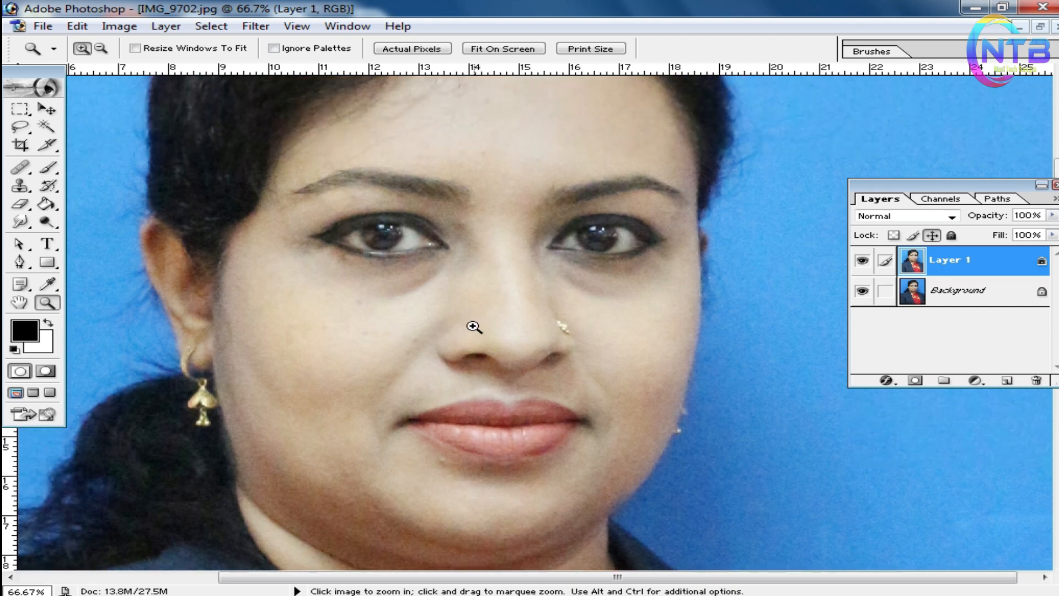
pyautogui.scroll(-2, 474, 326)
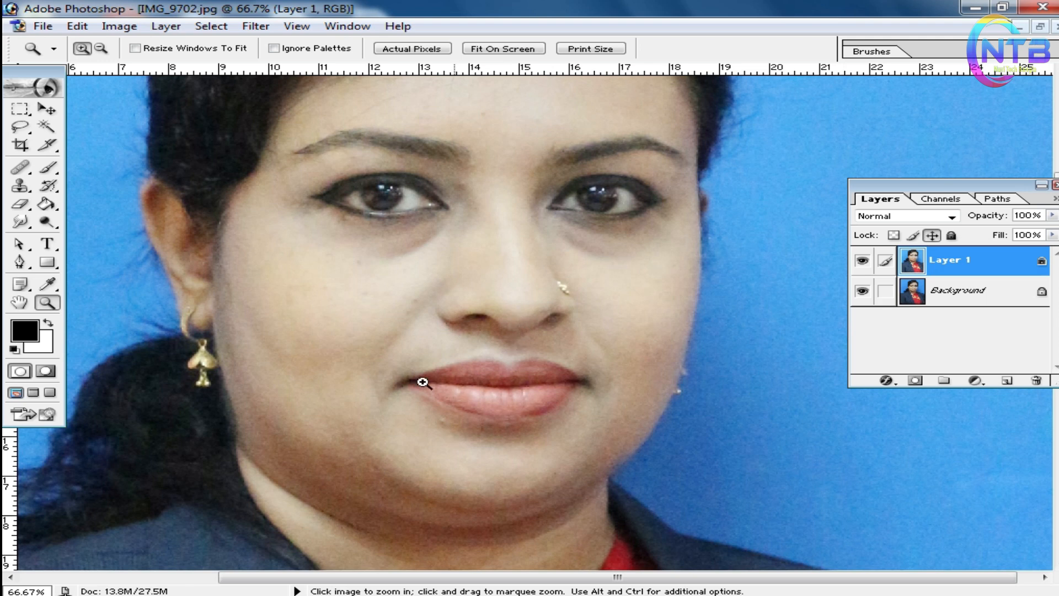
pyautogui.scroll(2, 529, 366)
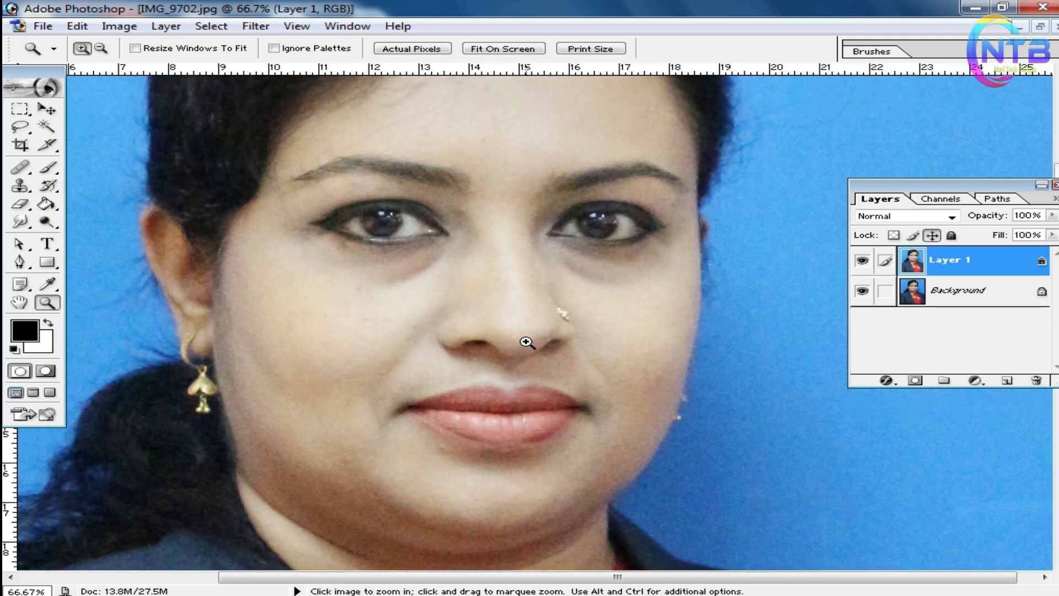
pyautogui.click(255, 26)
pyautogui.moveTo(292, 152)
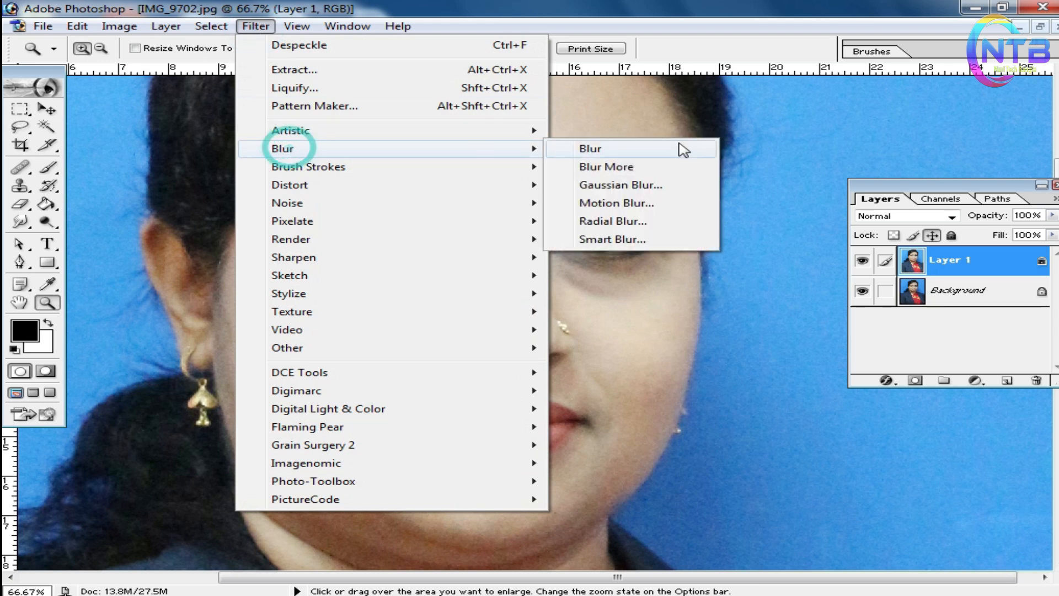
pyautogui.click(640, 186)
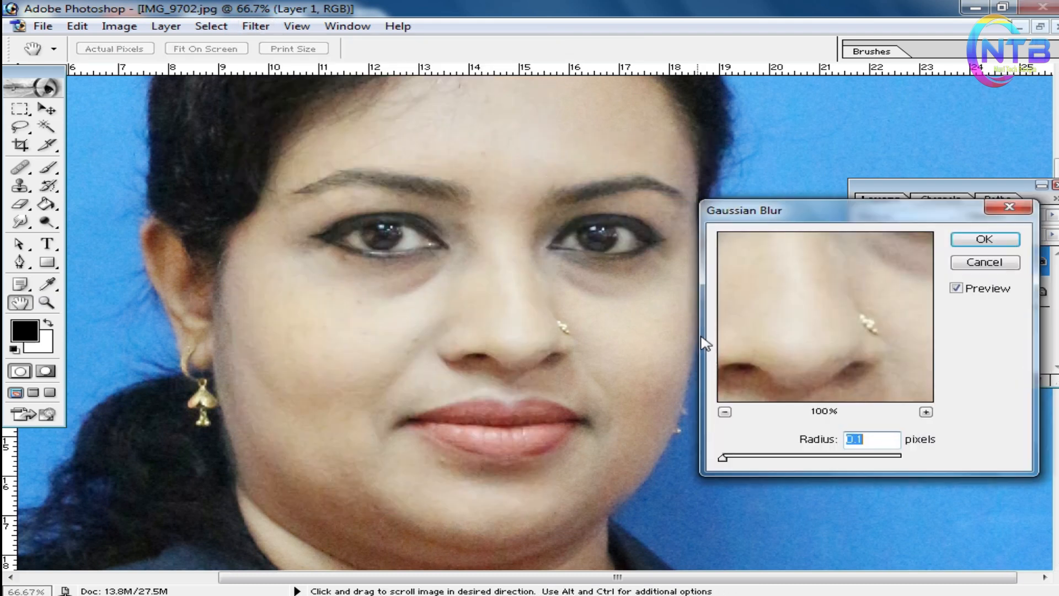
pyautogui.moveTo(726, 462); pyautogui.dragTo(783, 461)
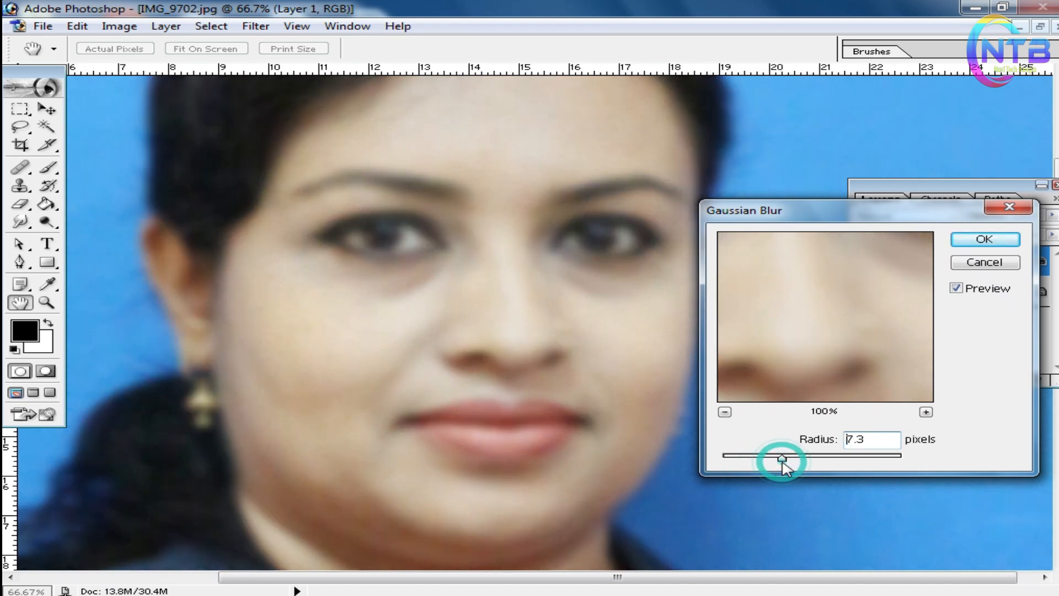
pyautogui.click(1001, 240)
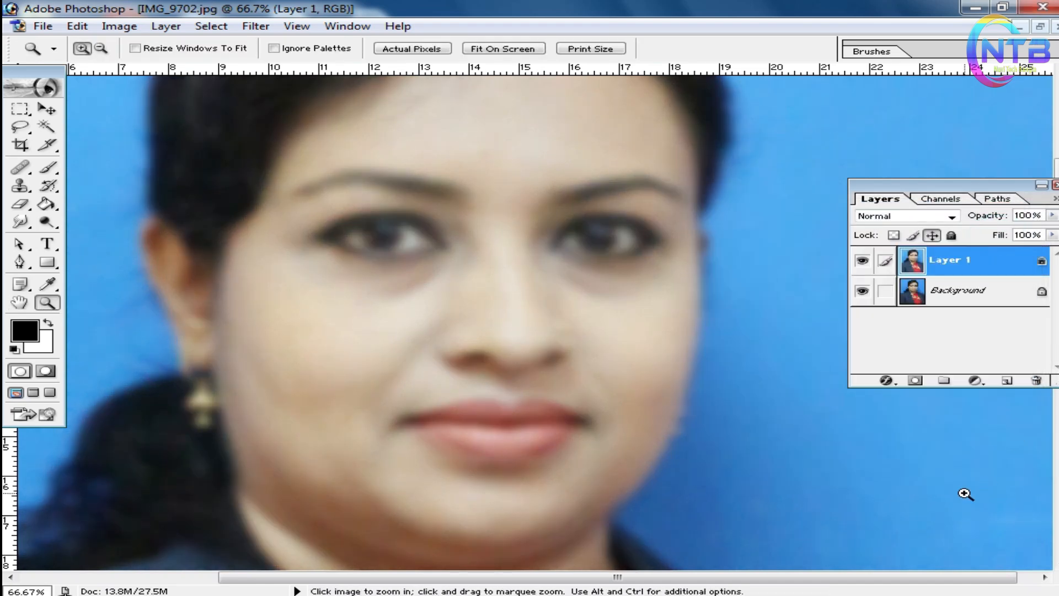
# - Add a layer mask to the blurred layer and invert it to black
pyautogui.click(915, 380)
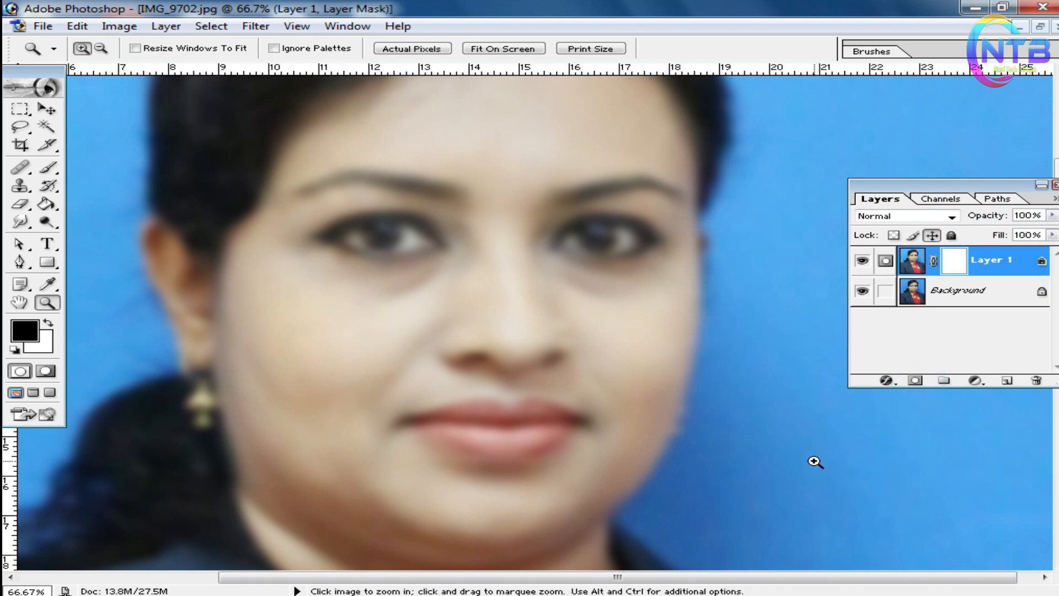
pyautogui.hotkey('ctrl', 'i')
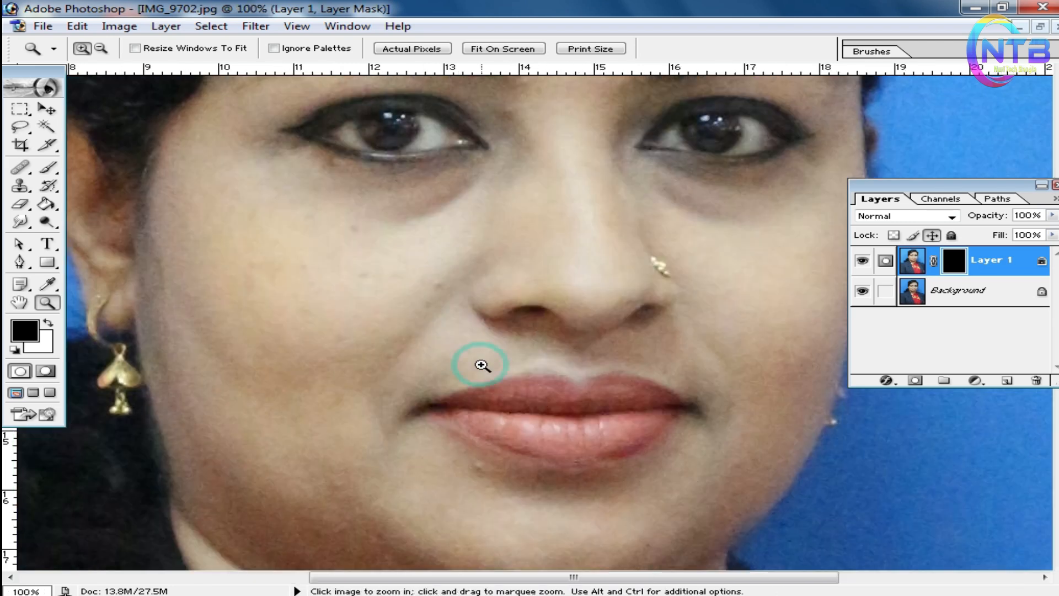
pyautogui.click(489, 371)
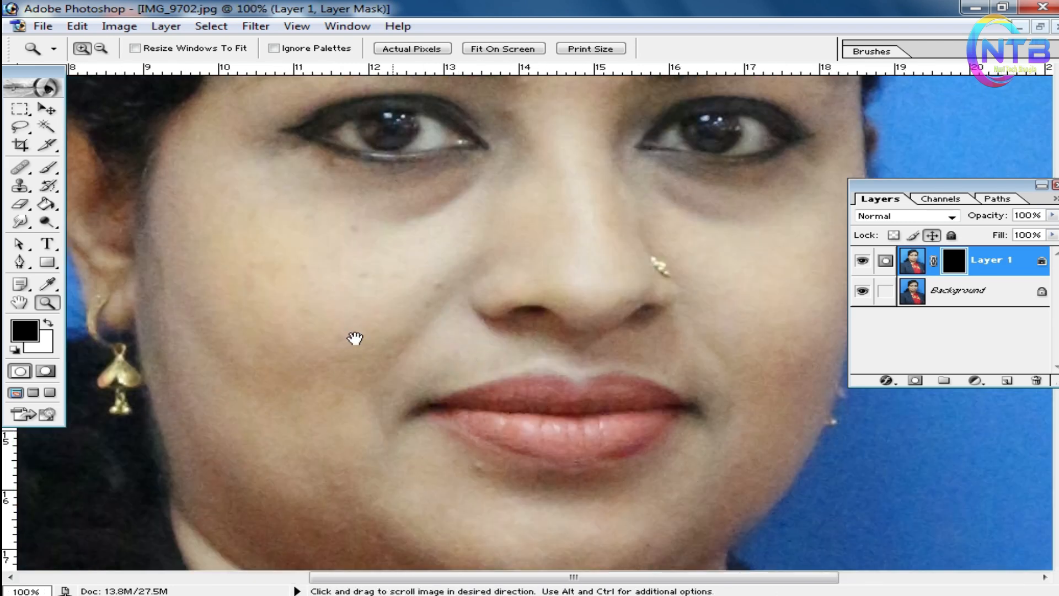
# - Choose the Eraser with an 84-pixel soft brush, try a full-opacity stroke on the mask over the cheek and undo it
pyautogui.click(20, 206)
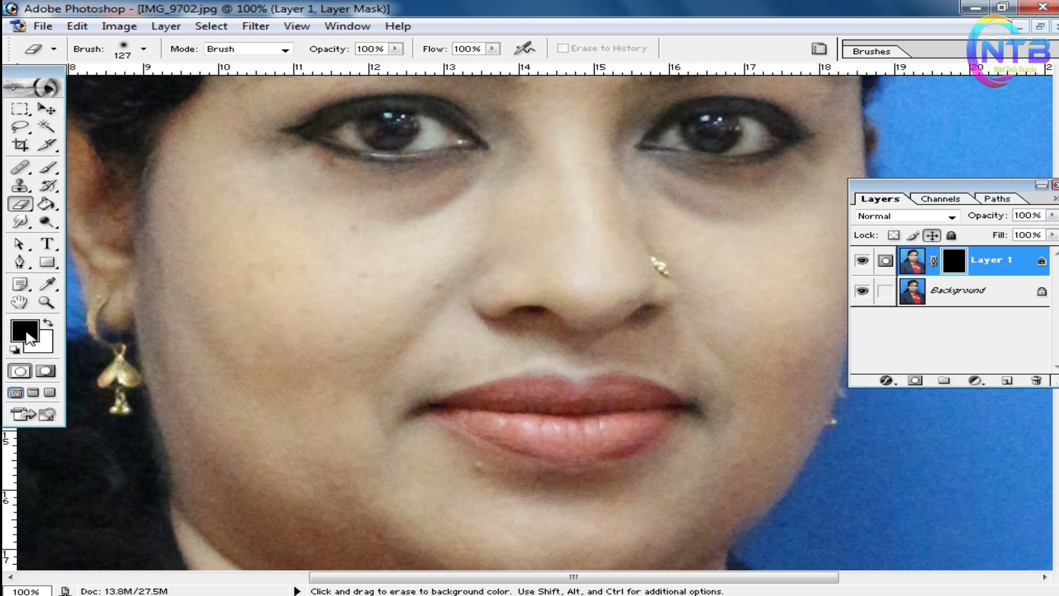
pyautogui.rightClick(309, 269)
pyautogui.moveTo(381, 345); pyautogui.dragTo(388, 343)
pyautogui.moveTo(308, 246)
pyautogui.mouseDown()
pyautogui.moveTo(338, 251)
pyautogui.moveTo(293, 340)
pyautogui.moveTo(265, 246)
pyautogui.moveTo(235, 374)
pyautogui.moveTo(315, 441)
pyautogui.moveTo(388, 300)
pyautogui.moveTo(357, 366)
pyautogui.moveTo(234, 363)
pyautogui.moveTo(378, 397)
pyautogui.mouseUp()
pyautogui.hotkey('ctrl', 'space')
pyautogui.click(328, 332)
pyautogui.keyDown('alt'); pyautogui.click(468, 338); pyautogui.keyUp('alt')
pyautogui.hotkey('ctrl', 'z')
pyautogui.press('space')
pyautogui.moveTo(638, 304); pyautogui.dragTo(467, 307)
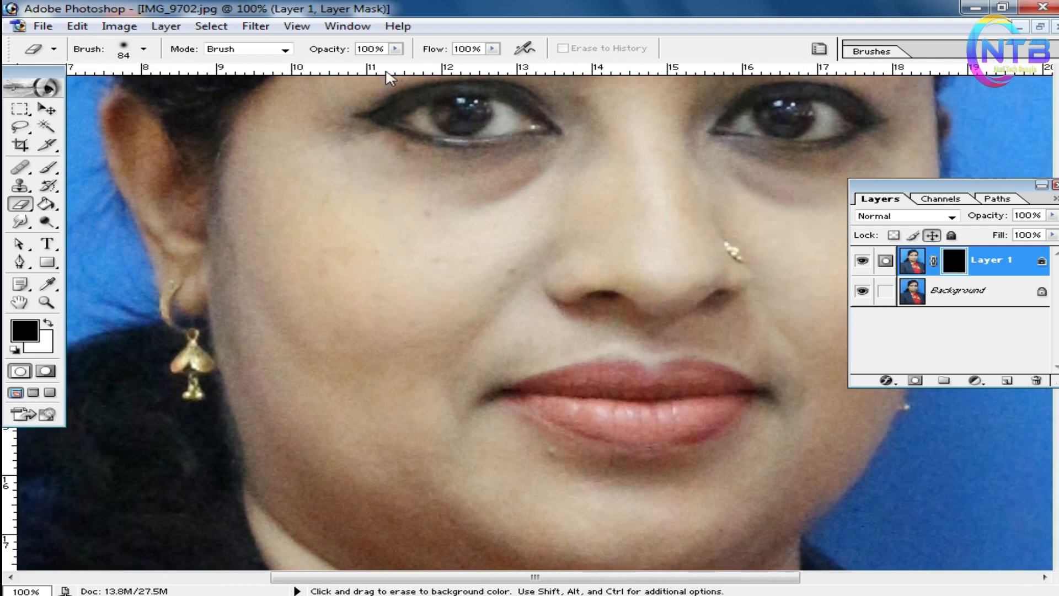
# - Set the eraser opacity to 46% and erase the mask over the cheek on the portrait's left side to smooth the skin
pyautogui.click(395, 49)
pyautogui.moveTo(395, 63); pyautogui.dragTo(334, 62)
pyautogui.click(327, 217)
pyautogui.moveTo(306, 153)
pyautogui.mouseDown()
pyautogui.moveTo(380, 221)
pyautogui.moveTo(501, 226)
pyautogui.moveTo(517, 273)
pyautogui.moveTo(433, 285)
pyautogui.moveTo(435, 487)
pyautogui.moveTo(425, 493)
pyautogui.moveTo(341, 453)
pyautogui.moveTo(317, 456)
pyautogui.moveTo(255, 262)
pyautogui.moveTo(262, 224)
pyautogui.mouseUp()
pyautogui.moveTo(334, 288)
pyautogui.mouseDown()
pyautogui.moveTo(364, 388)
pyautogui.moveTo(481, 531)
pyautogui.moveTo(430, 456)
pyautogui.moveTo(498, 346)
pyautogui.mouseUp()
pyautogui.press('space')
pyautogui.moveTo(473, 311)
pyautogui.mouseDown()
pyautogui.moveTo(433, 414)
pyautogui.moveTo(408, 440)
pyautogui.mouseUp()
pyautogui.moveTo(420, 370); pyautogui.dragTo(551, 363)
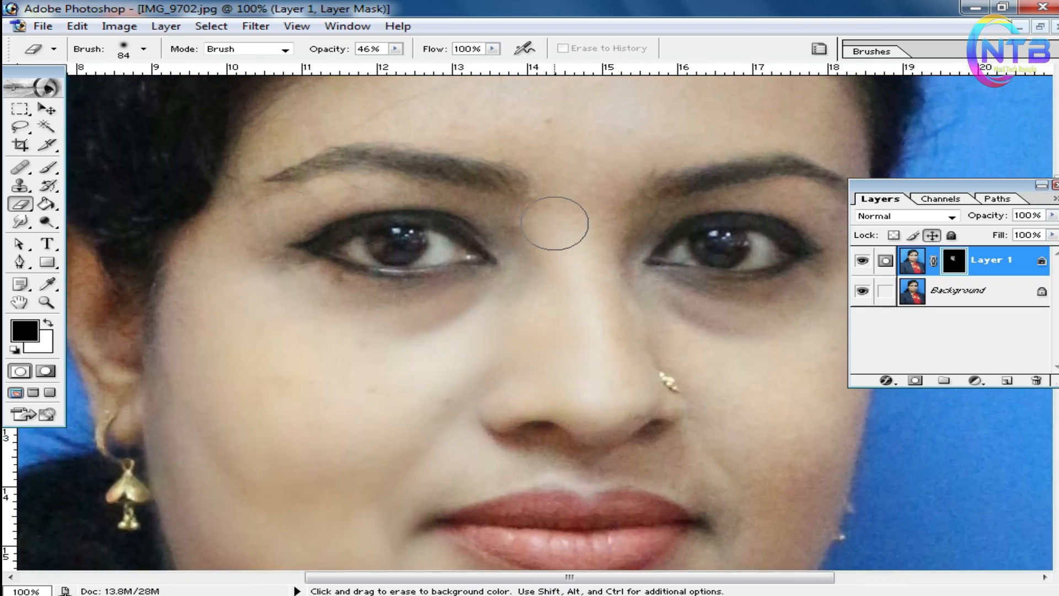
# - Erase the mask over the remaining facial skin, including the other cheek, the area around the mouth, the chin and the forehead
pyautogui.press('space')
pyautogui.moveTo(595, 396)
pyautogui.mouseDown()
pyautogui.moveTo(485, 395)
pyautogui.moveTo(364, 362)
pyautogui.mouseUp()
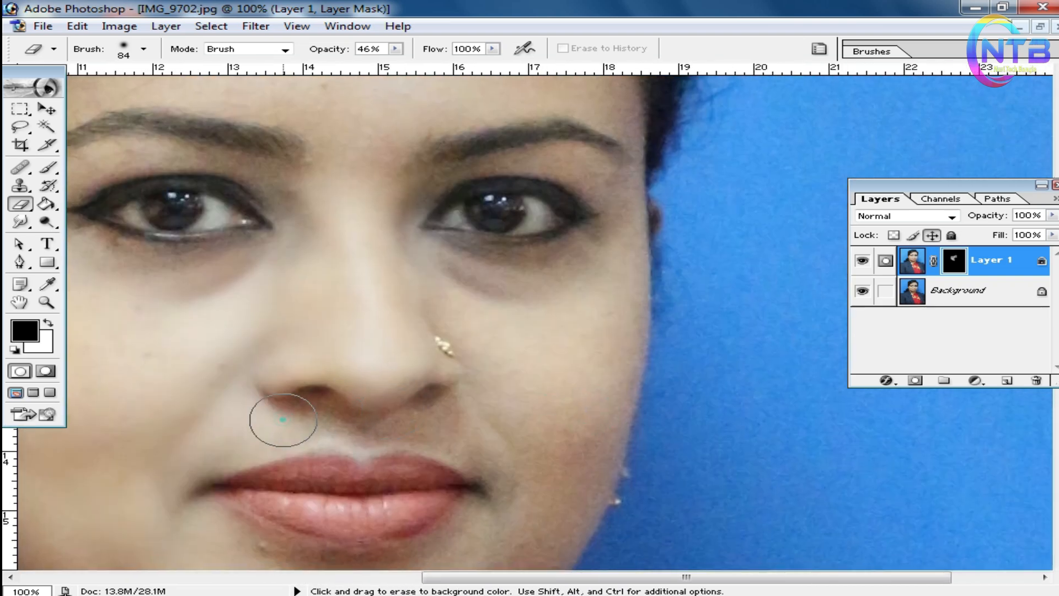
pyautogui.moveTo(521, 431); pyautogui.dragTo(529, 462)
pyautogui.press('space')
pyautogui.moveTo(518, 501); pyautogui.dragTo(523, 380)
pyautogui.moveTo(501, 414)
pyautogui.mouseDown()
pyautogui.moveTo(408, 485)
pyautogui.moveTo(359, 469)
pyautogui.mouseUp()
pyautogui.moveTo(236, 442); pyautogui.dragTo(297, 438)
pyautogui.press('space')
pyautogui.moveTo(595, 310)
pyautogui.mouseDown()
pyautogui.moveTo(594, 376)
pyautogui.moveTo(578, 390)
pyautogui.mouseUp()
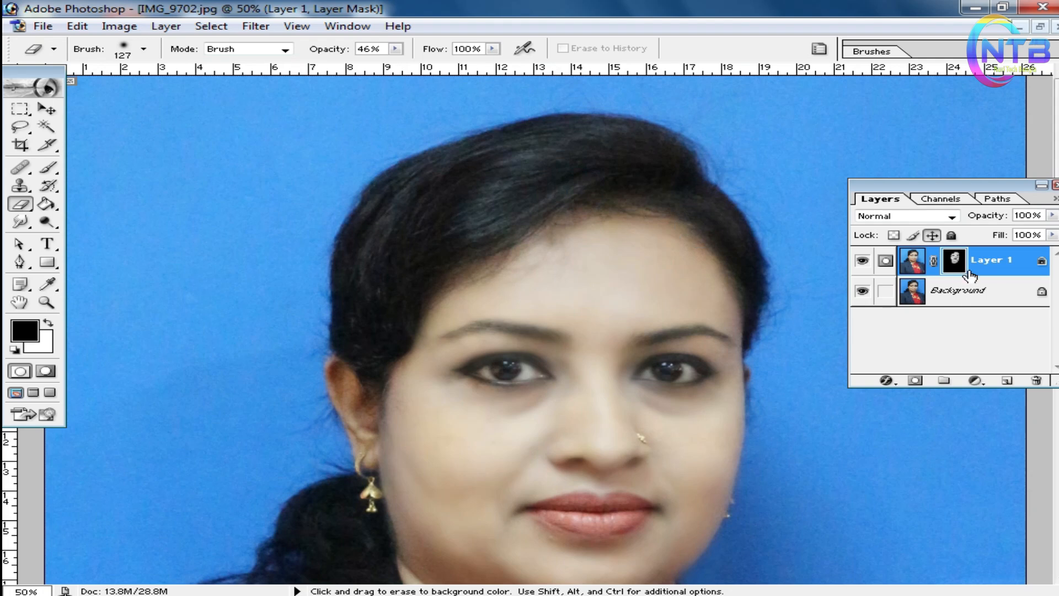
# - Merge the masked layer down into the Background and duplicate the merged layer
pyautogui.scroll(-1, 974, 284)
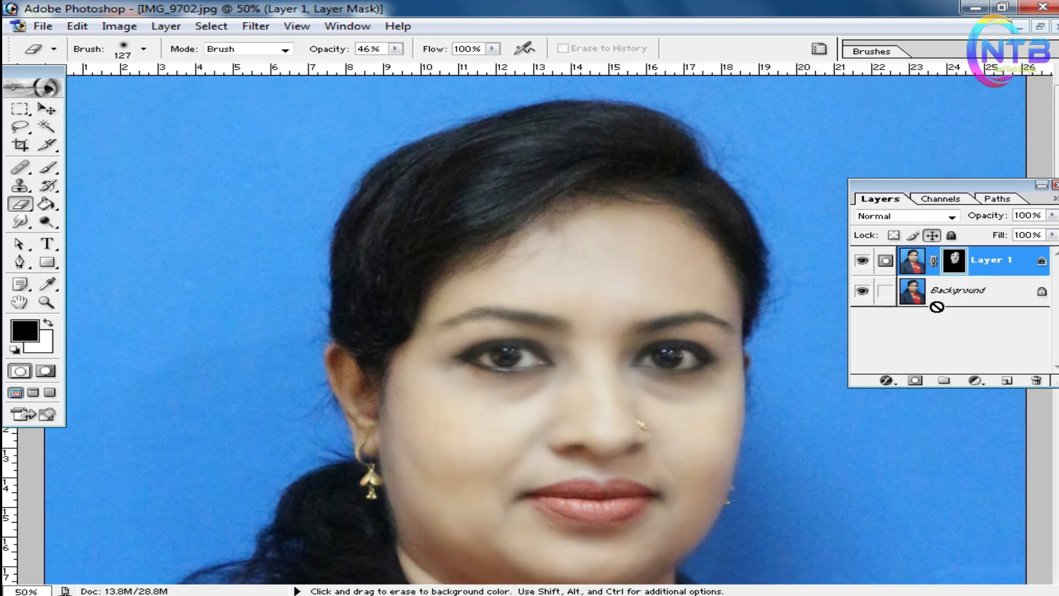
pyautogui.hotkey('ctrl', 'e')
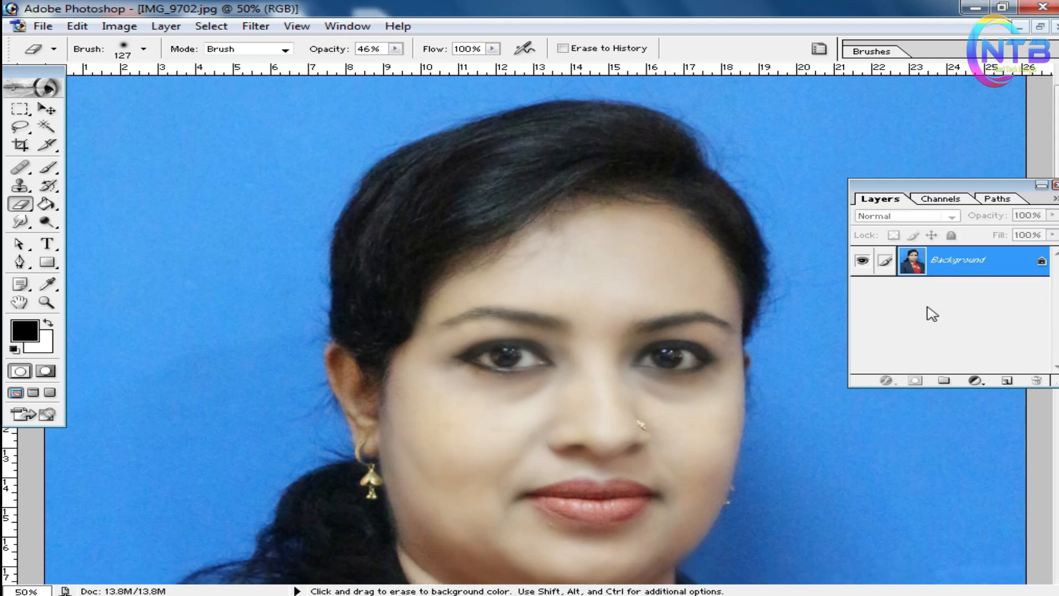
pyautogui.hotkey('ctrl', 'j')
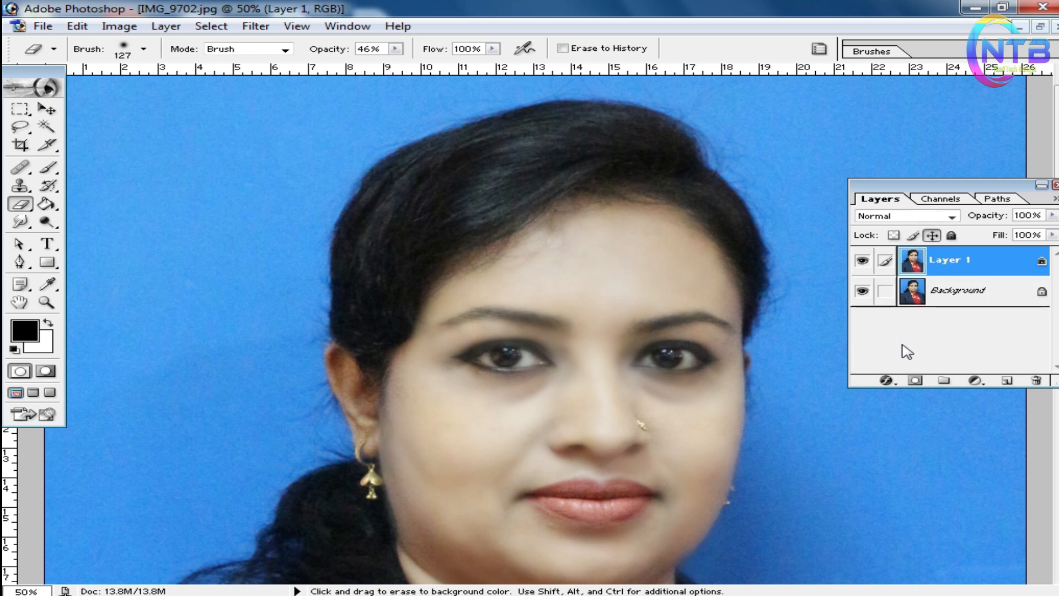
# - Open the Noiseware Professional filter on the duplicate layer and bring the eye, cheek and mouth into its preview
pyautogui.moveTo(525, 406); pyautogui.dragTo(524, 335)
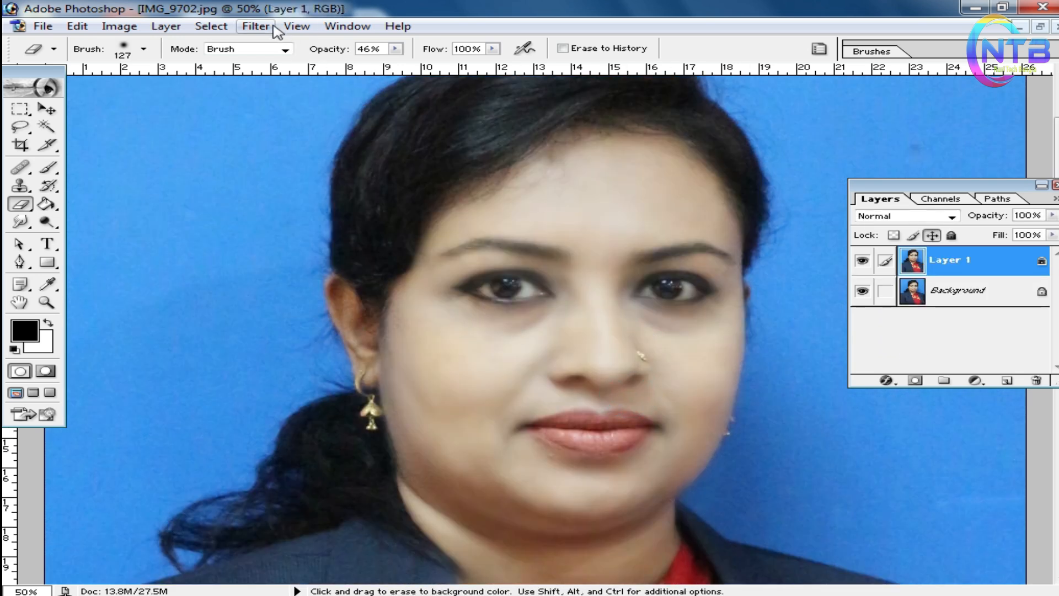
pyautogui.click(256, 27)
pyautogui.moveTo(507, 466)
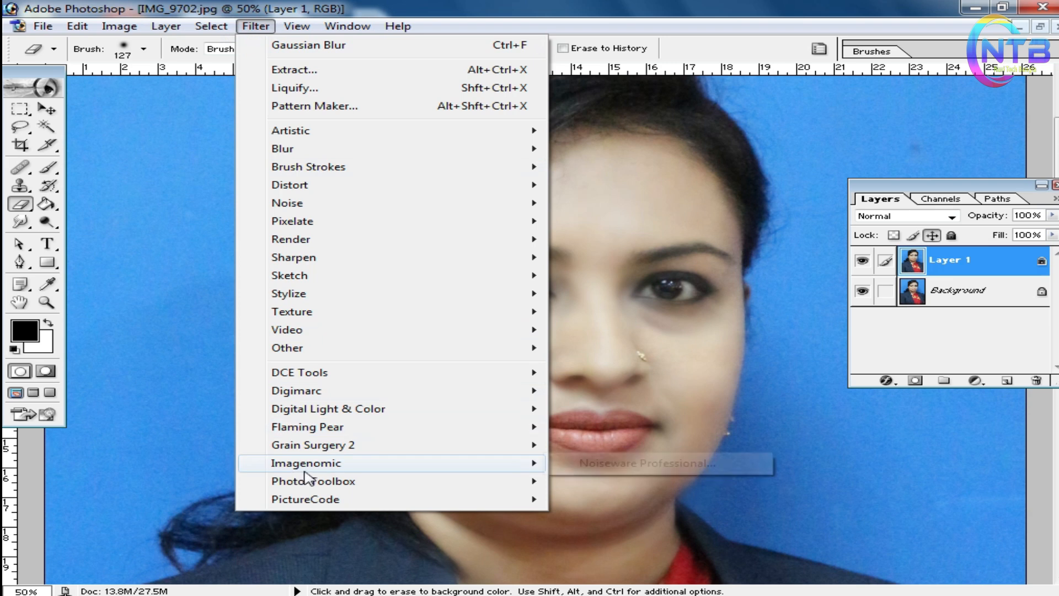
pyautogui.click(638, 463)
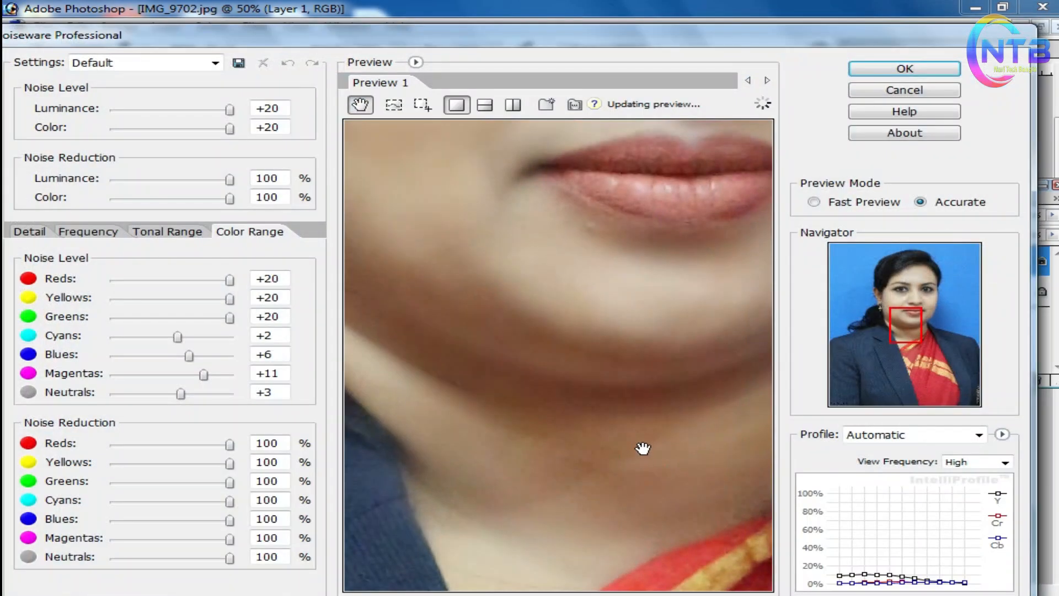
pyautogui.moveTo(596, 305); pyautogui.dragTo(647, 471)
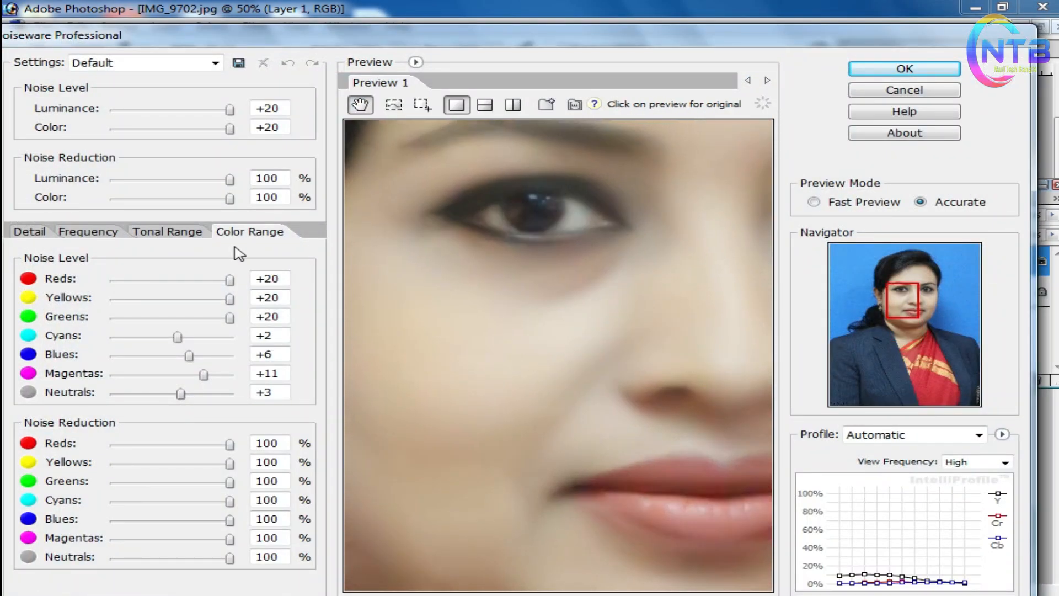
# - Set the Color Range noise levels of Cyans, Blues and Magentas to +20 and apply the Noiseware noise reduction
pyautogui.click(26, 232)
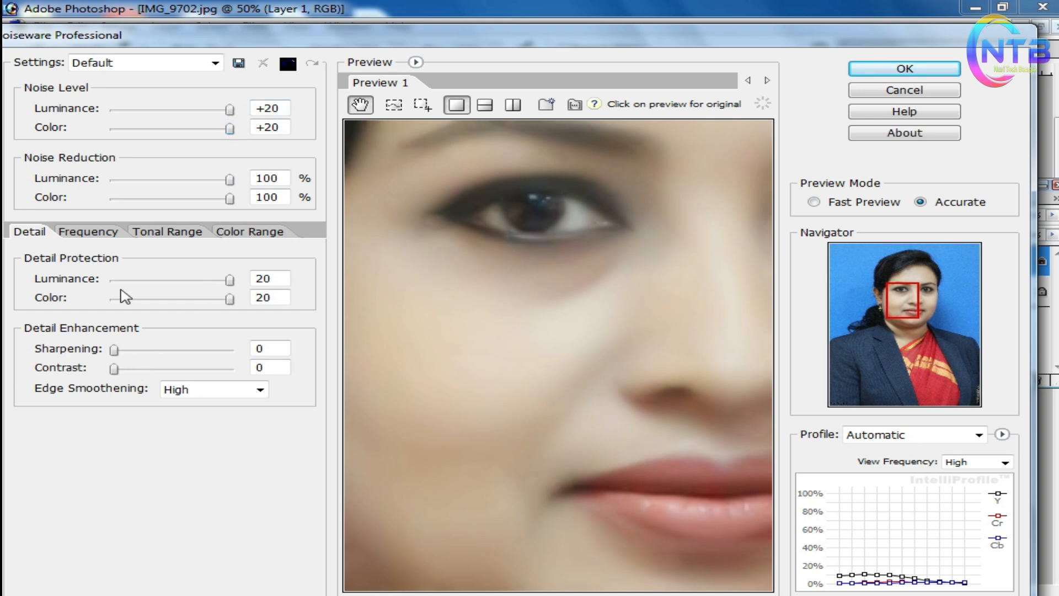
pyautogui.click(84, 233)
pyautogui.moveTo(210, 300); pyautogui.dragTo(226, 330)
pyautogui.click(177, 236)
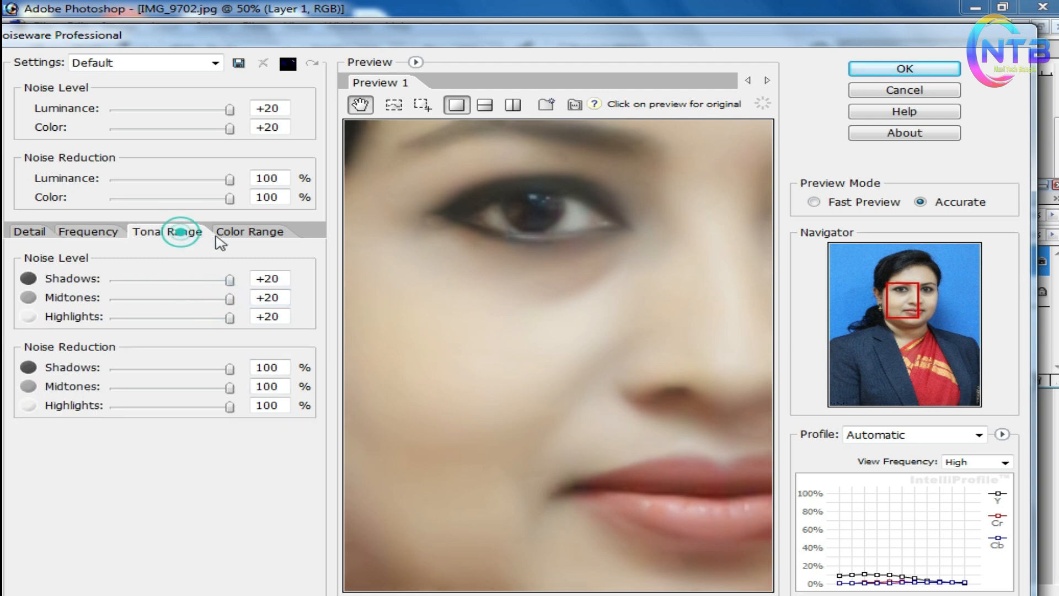
pyautogui.click(248, 239)
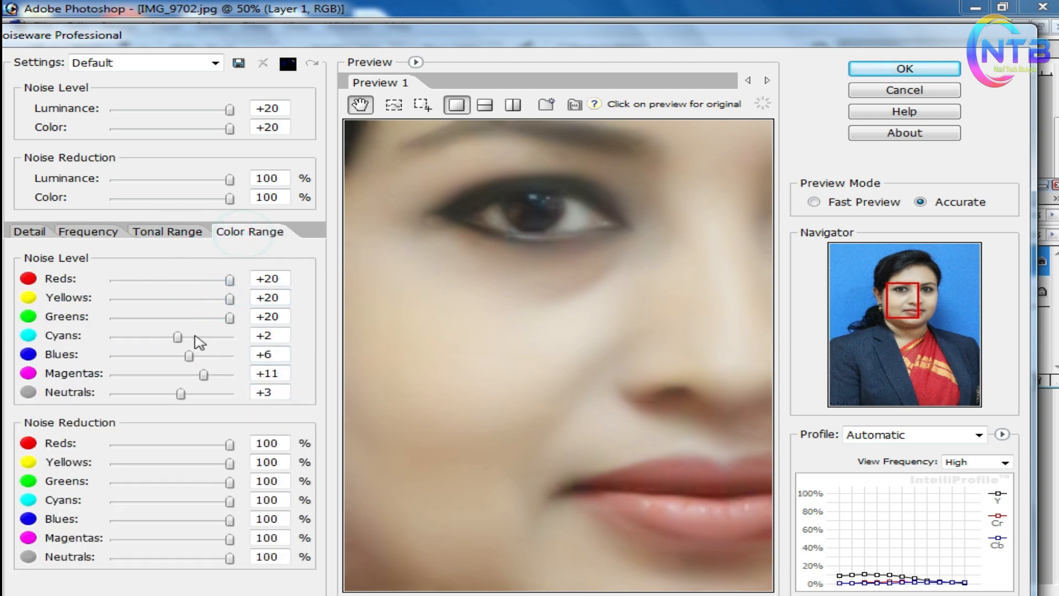
pyautogui.moveTo(226, 347); pyautogui.dragTo(235, 336)
pyautogui.moveTo(188, 356); pyautogui.dragTo(235, 355)
pyautogui.moveTo(203, 373); pyautogui.dragTo(235, 375)
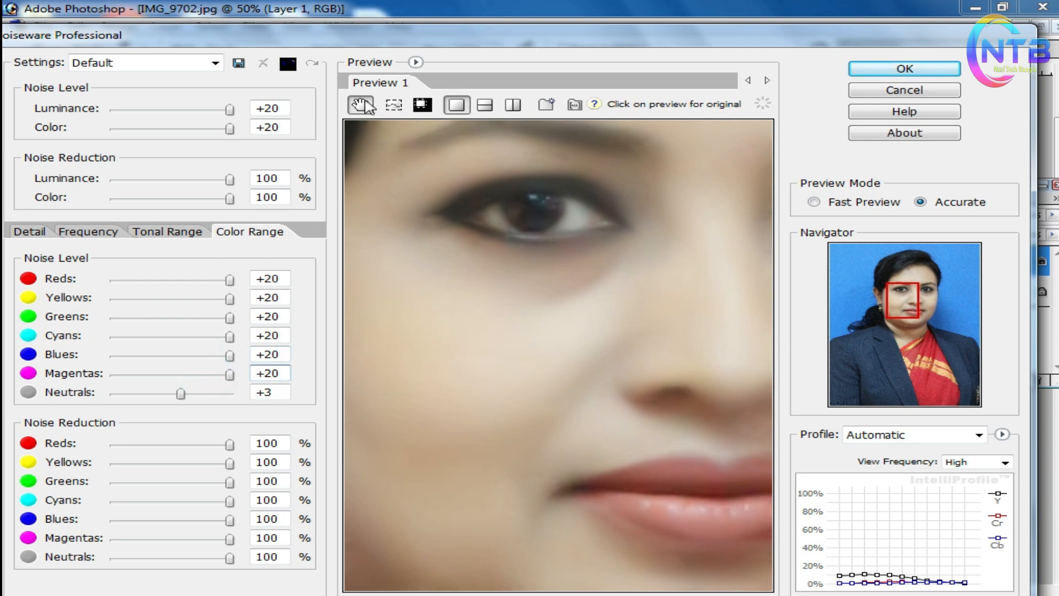
pyautogui.click(896, 70)
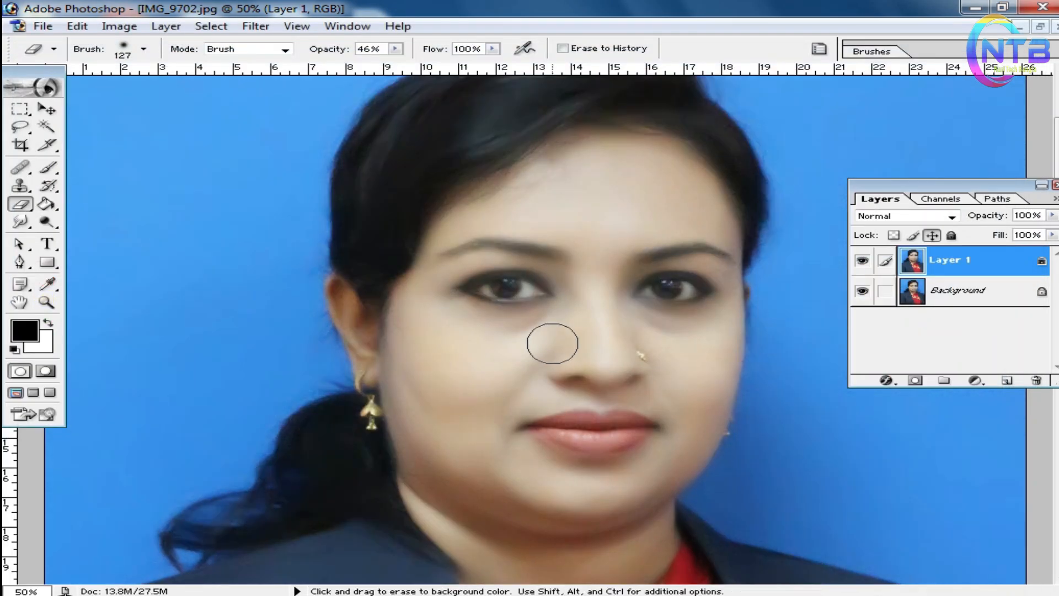
pyautogui.keyDown('ctrl'); pyautogui.click(603, 401); pyautogui.keyUp('ctrl')
pyautogui.moveTo(546, 368); pyautogui.dragTo(538, 286)
pyautogui.moveTo(538, 287); pyautogui.dragTo(557, 356)
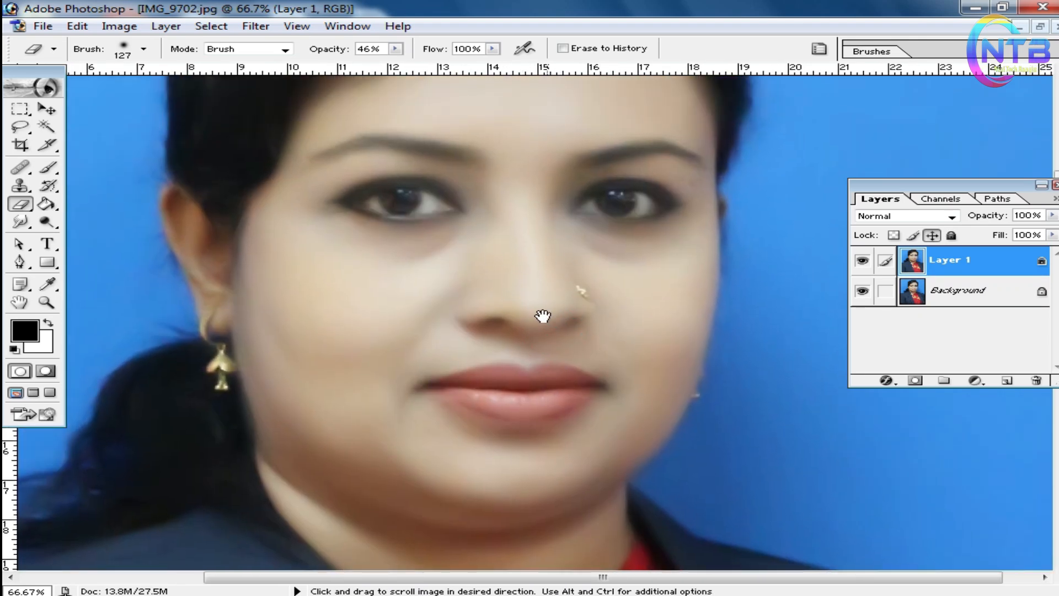
# - Open Noiseware Professional on Layer 1 and set the detail enhancement to sharpening 9 and contrast 8
pyautogui.keyDown('ctrl'); pyautogui.keyDown('alt'); pyautogui.click(596, 313); pyautogui.keyUp('alt'); pyautogui.keyUp('ctrl')
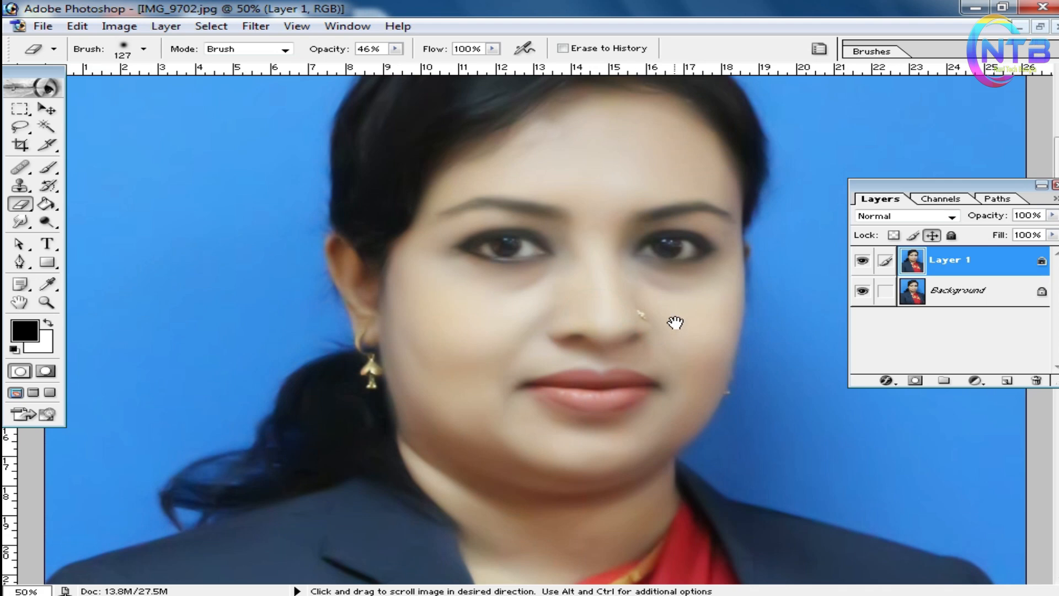
pyautogui.click(255, 27)
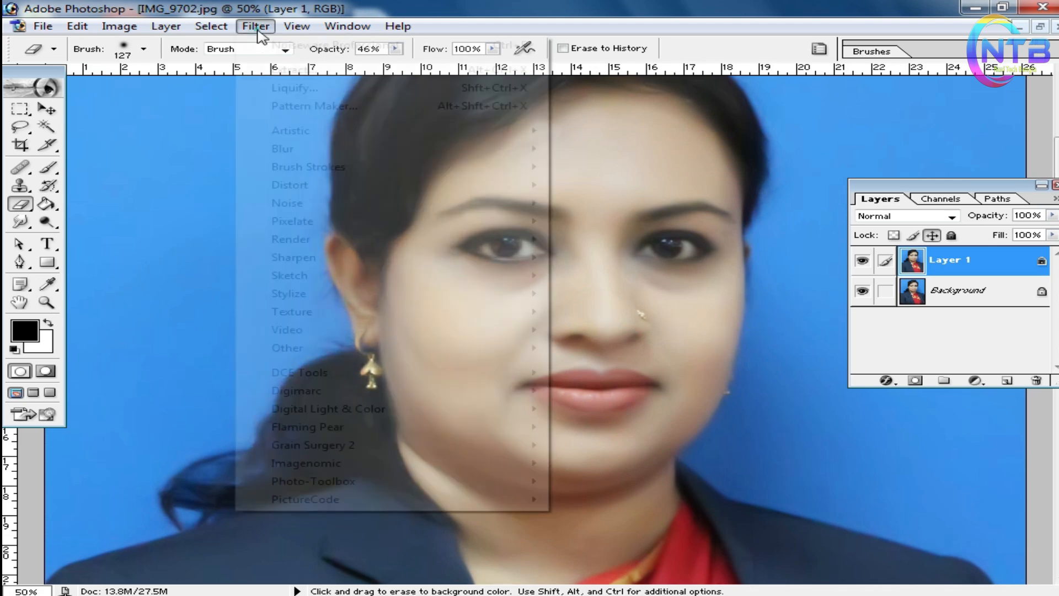
pyautogui.moveTo(330, 464)
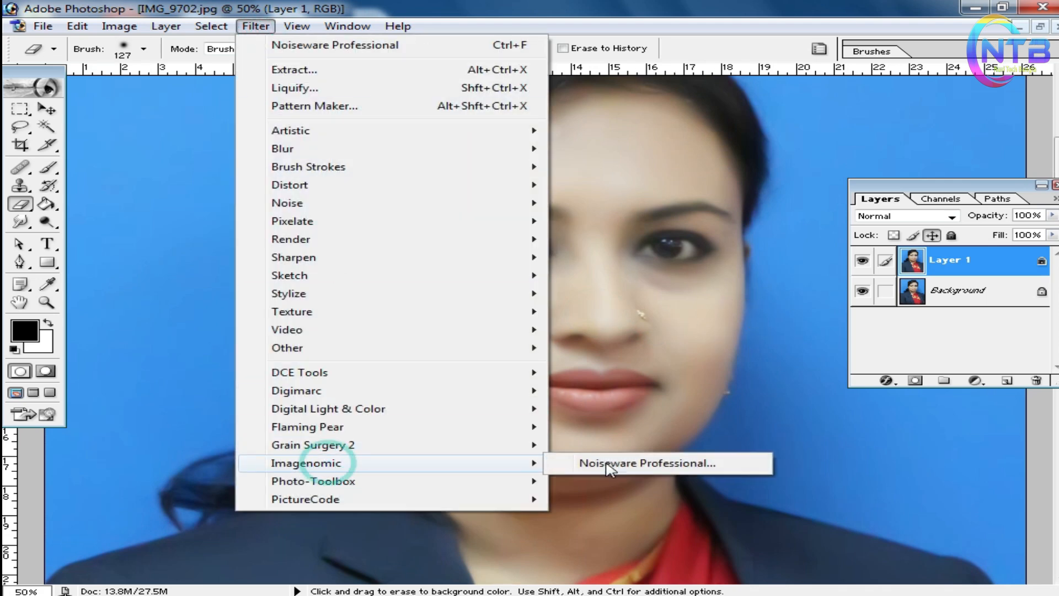
pyautogui.click(610, 465)
pyautogui.click(30, 231)
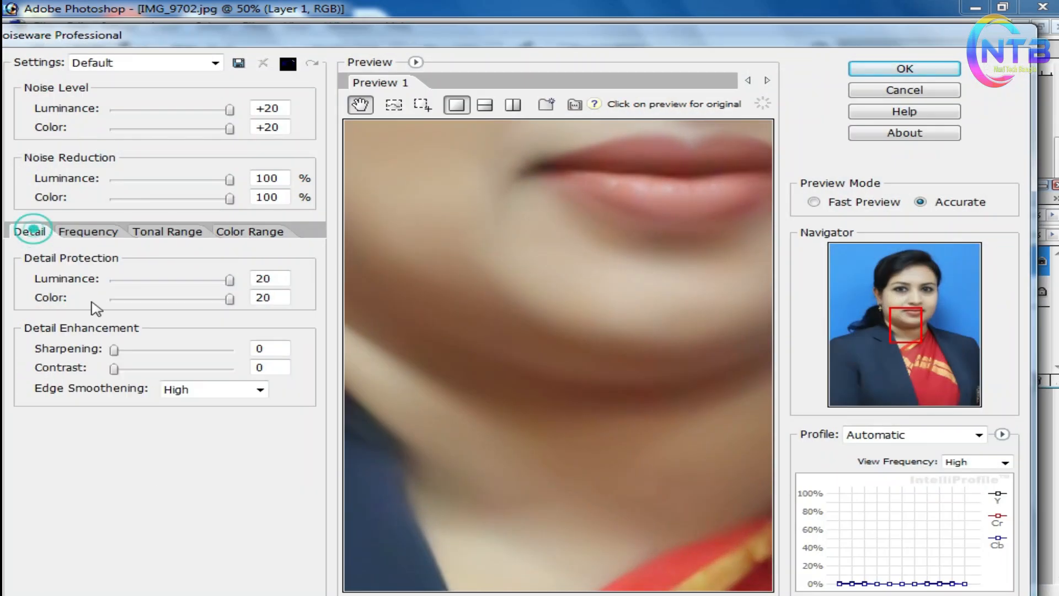
pyautogui.moveTo(114, 351); pyautogui.dragTo(165, 353)
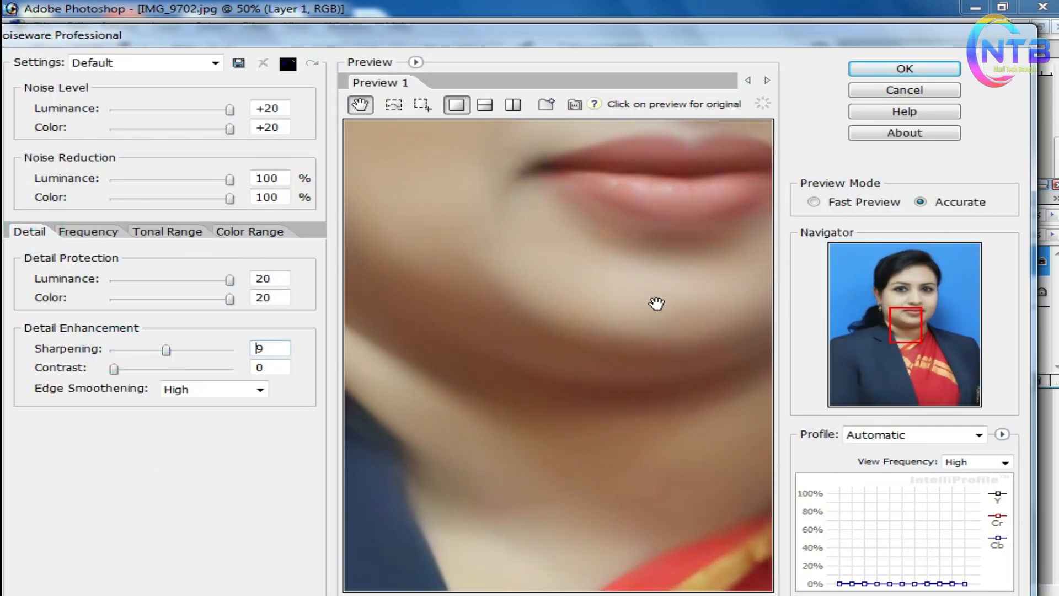
pyautogui.moveTo(652, 274); pyautogui.dragTo(614, 515)
pyautogui.moveTo(115, 369); pyautogui.dragTo(166, 371)
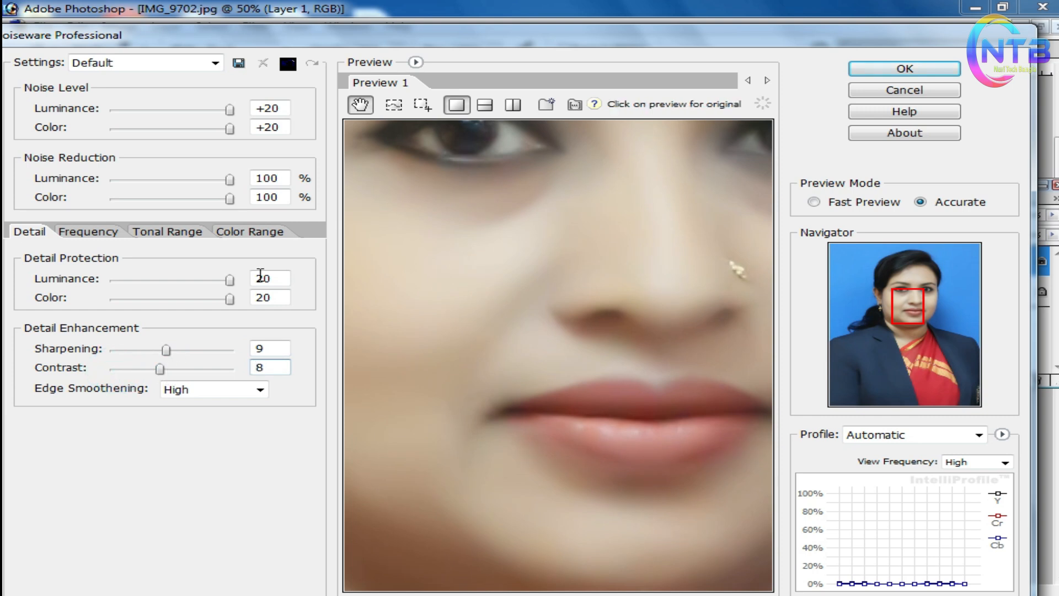
# - Set the luminance and color noise levels to -20 and apply the Noiseware filter
pyautogui.moveTo(226, 110); pyautogui.dragTo(114, 109)
pyautogui.moveTo(226, 129); pyautogui.dragTo(114, 129)
pyautogui.moveTo(589, 328); pyautogui.dragTo(638, 433)
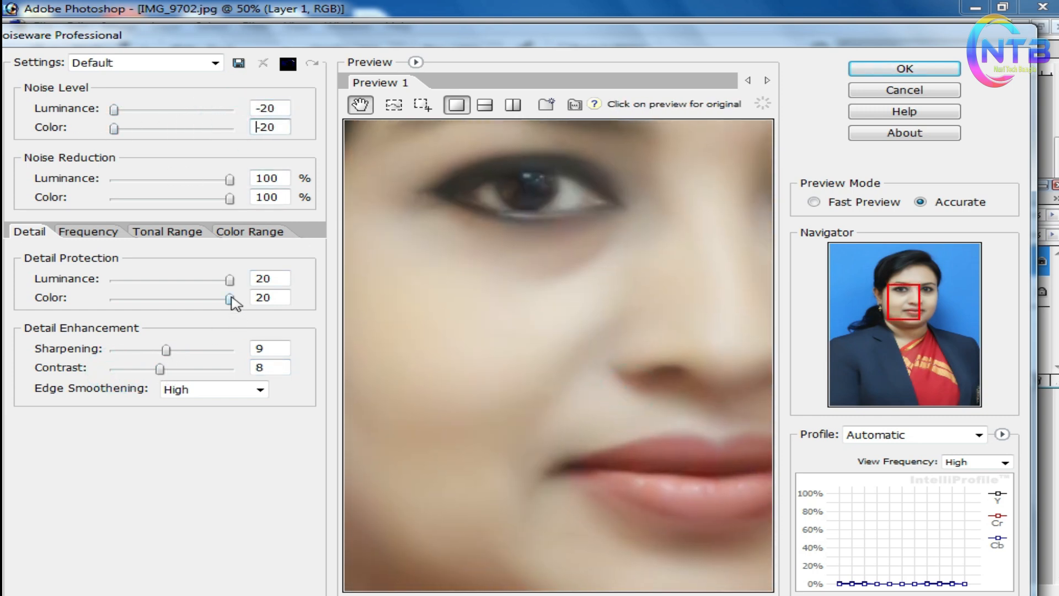
pyautogui.click(904, 70)
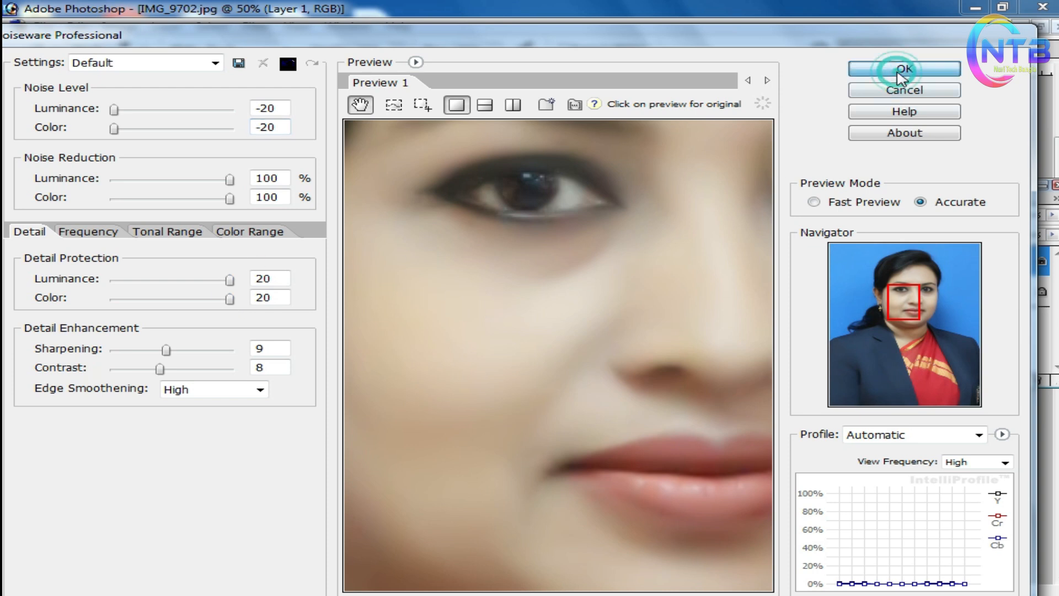
pyautogui.moveTo(617, 342); pyautogui.dragTo(618, 354)
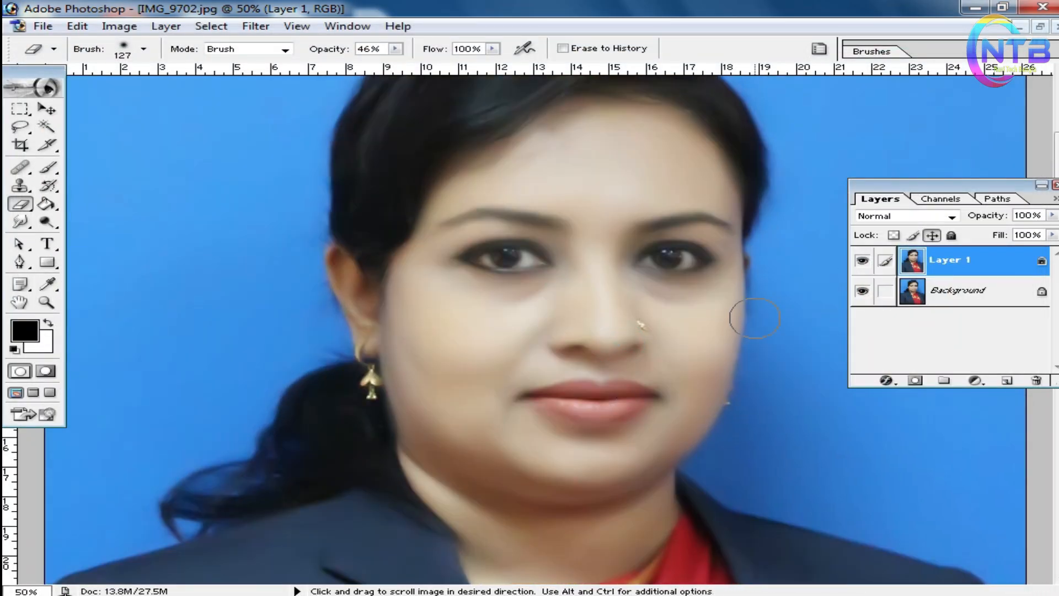
# - Brighten Layer 1 with Curves by moving the RGB midpoint to about input 107, output 134
pyautogui.hotkey('ctrl', 'm')
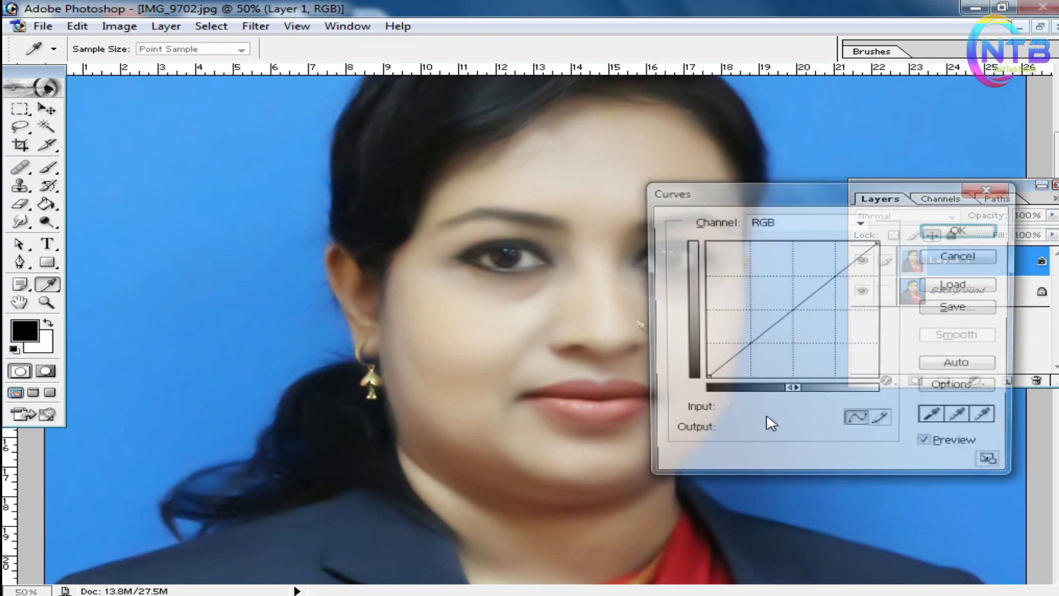
pyautogui.moveTo(787, 314); pyautogui.dragTo(773, 305)
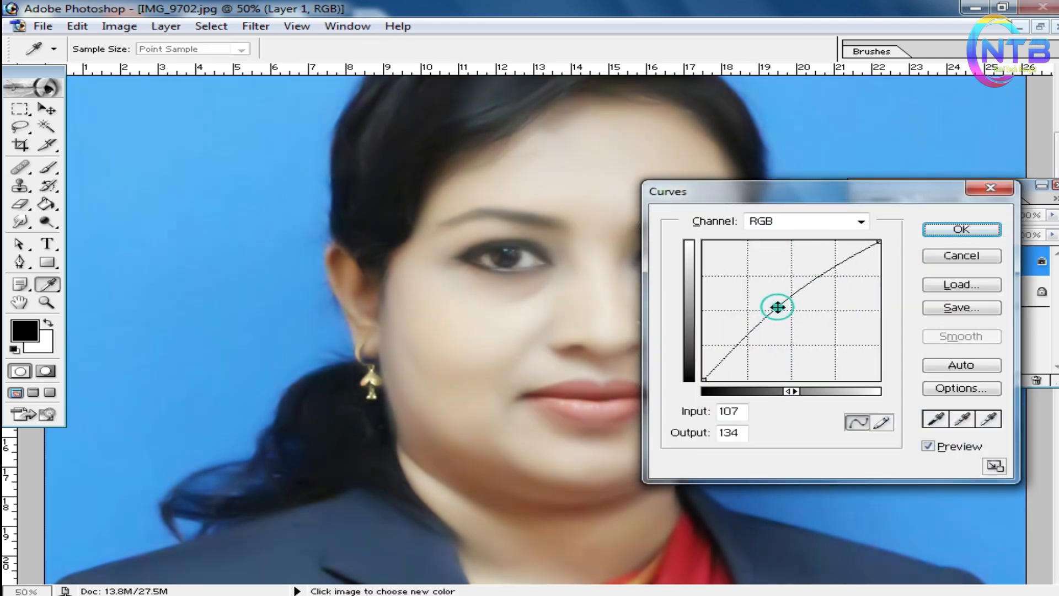
pyautogui.click(960, 229)
pyautogui.scroll(-3, 657, 334)
# - Set up the Brush tool with a size of 112 and an opacity of 24% for painting the skin
pyautogui.hotkey('ctrl', 'space')
pyautogui.click(657, 334)
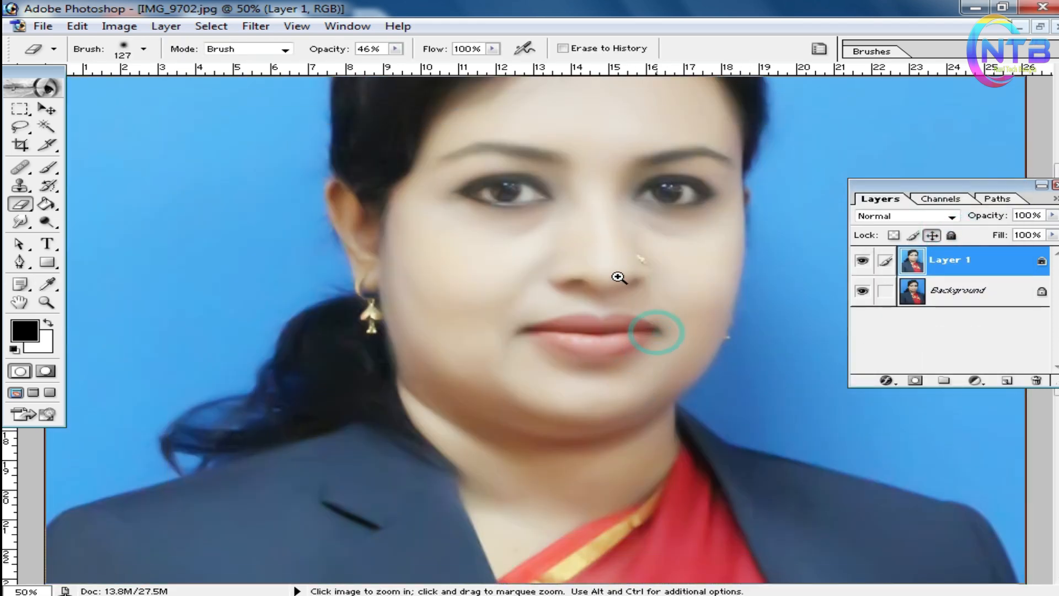
pyautogui.moveTo(572, 382); pyautogui.dragTo(528, 333)
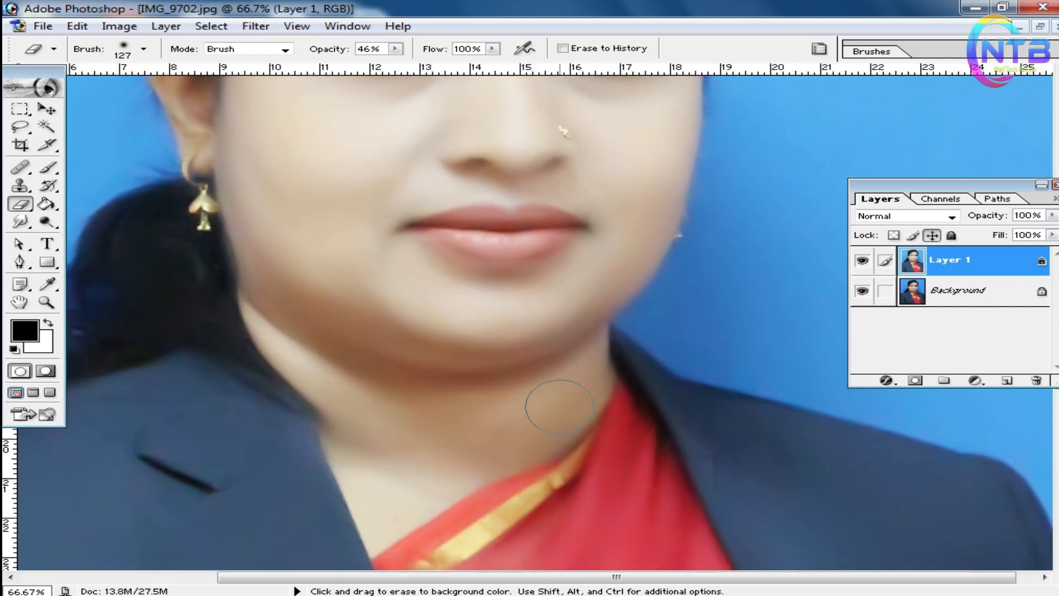
pyautogui.click(48, 172)
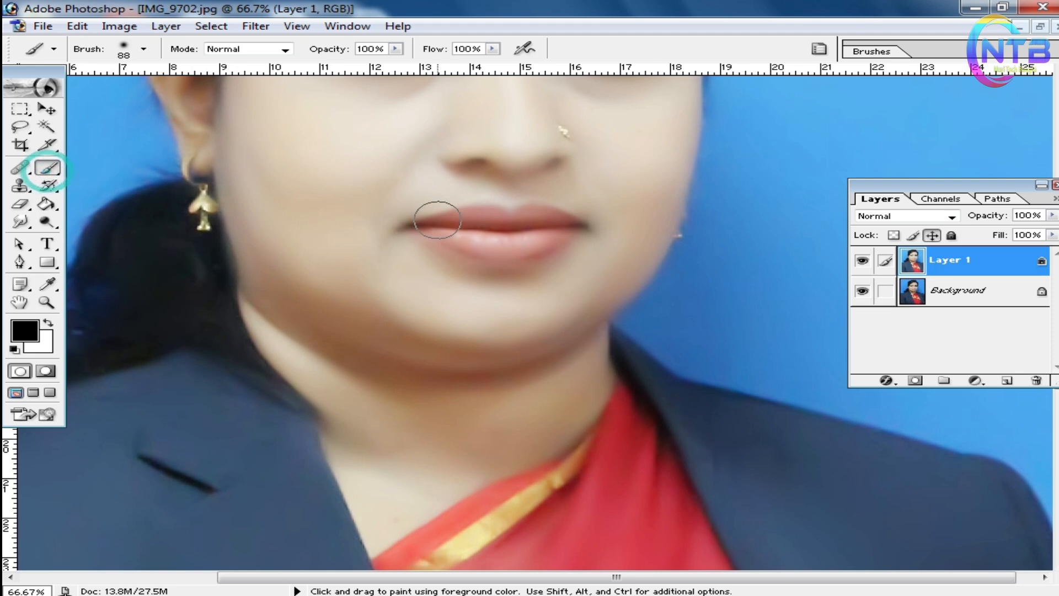
pyautogui.rightClick(317, 193)
pyautogui.click(446, 221)
pyautogui.moveTo(394, 48)
pyautogui.mouseDown()
pyautogui.moveTo(309, 80)
pyautogui.moveTo(317, 78)
pyautogui.mouseUp()
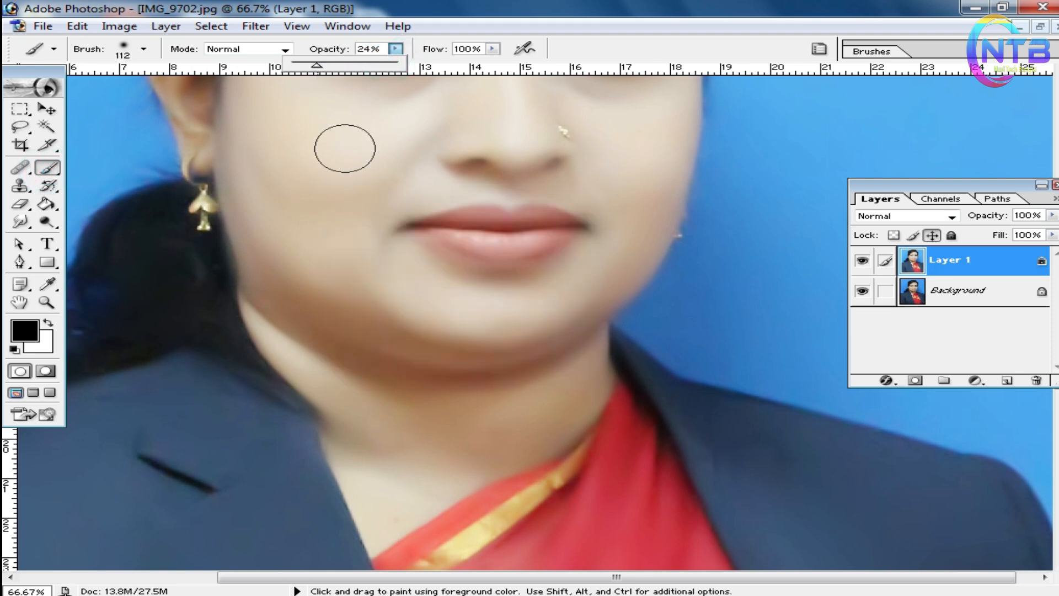
# - Sample the light cheek tone and paint it softly over the jawline and the shaded neck
pyautogui.keyDown('alt'); pyautogui.click(303, 147); pyautogui.keyUp('alt')
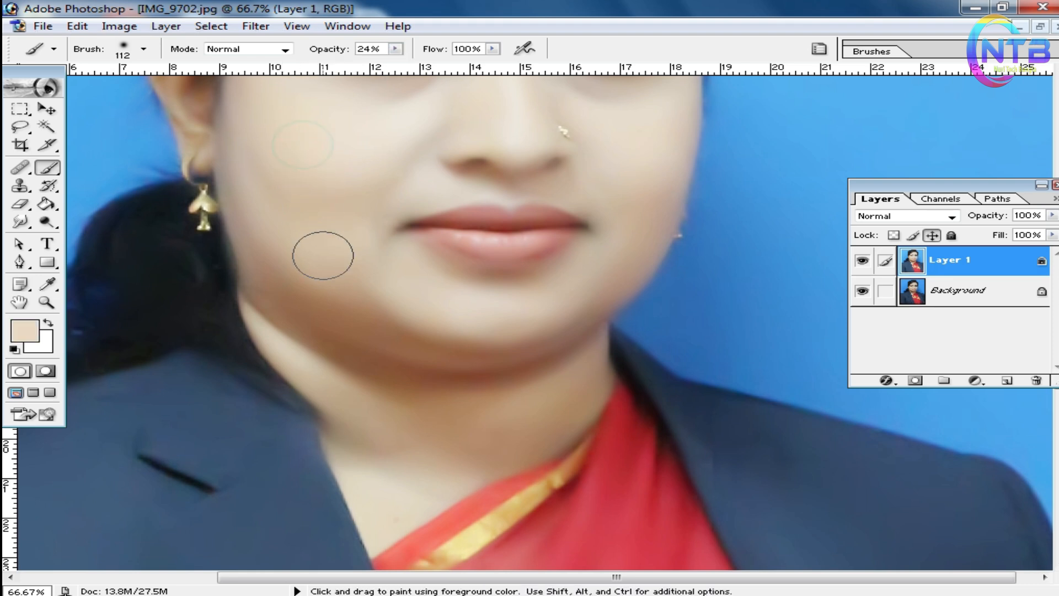
pyautogui.moveTo(338, 324)
pyautogui.mouseDown()
pyautogui.moveTo(429, 354)
pyautogui.moveTo(538, 356)
pyautogui.moveTo(605, 293)
pyautogui.moveTo(572, 314)
pyautogui.moveTo(406, 353)
pyautogui.moveTo(294, 303)
pyautogui.moveTo(477, 413)
pyautogui.moveTo(454, 425)
pyautogui.moveTo(576, 366)
pyautogui.moveTo(527, 446)
pyautogui.moveTo(448, 434)
pyautogui.moveTo(326, 368)
pyautogui.mouseUp()
pyautogui.moveTo(292, 297)
pyautogui.mouseDown()
pyautogui.moveTo(276, 288)
pyautogui.moveTo(421, 371)
pyautogui.moveTo(463, 359)
pyautogui.moveTo(584, 358)
pyautogui.moveTo(590, 307)
pyautogui.moveTo(485, 437)
pyautogui.moveTo(608, 402)
pyautogui.moveTo(438, 410)
pyautogui.moveTo(345, 428)
pyautogui.moveTo(453, 423)
pyautogui.mouseUp()
pyautogui.moveTo(496, 436); pyautogui.dragTo(496, 507)
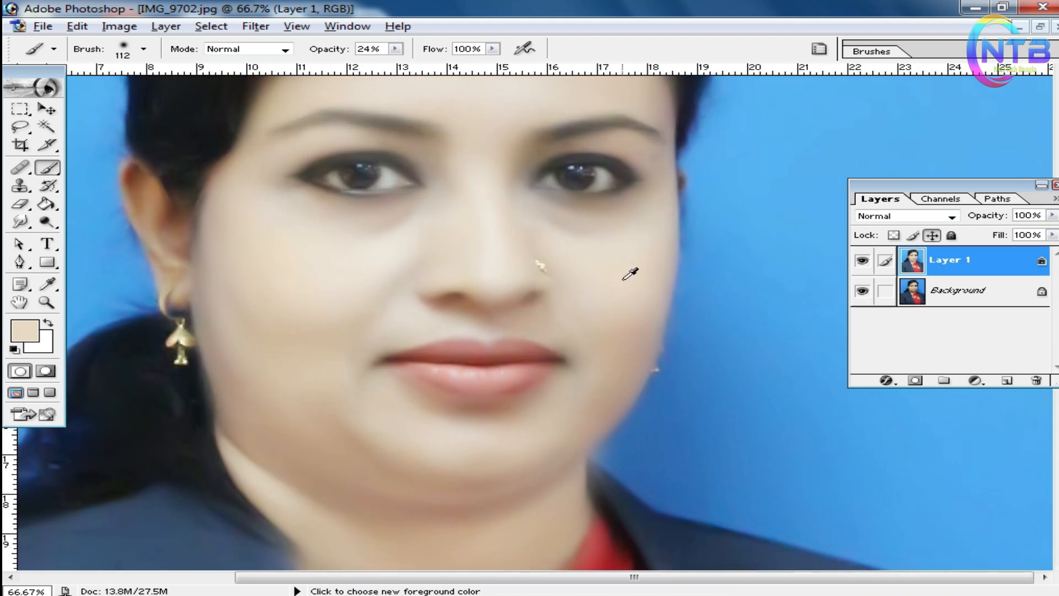
# - Even out the skin on both sides of the nose by painting with sampled nearby skin tones
pyautogui.moveTo(586, 286); pyautogui.dragTo(587, 347)
pyautogui.keyDown('alt'); pyautogui.click(591, 326); pyautogui.keyUp('alt')
pyautogui.moveTo(577, 310)
pyautogui.mouseDown()
pyautogui.moveTo(543, 237)
pyautogui.moveTo(549, 303)
pyautogui.moveTo(611, 278)
pyautogui.mouseUp()
pyautogui.keyDown('alt'); pyautogui.click(629, 298); pyautogui.keyUp('alt')
pyautogui.keyDown('alt'); pyautogui.click(422, 298); pyautogui.keyUp('alt')
pyautogui.moveTo(423, 298)
pyautogui.mouseDown()
pyautogui.moveTo(419, 274)
pyautogui.moveTo(402, 279)
pyautogui.mouseUp()
# - Sample skin tones on the earring-side cheek and paint over the lower cheek and jaw
pyautogui.keyDown('alt'); pyautogui.click(319, 359); pyautogui.keyUp('alt')
pyautogui.moveTo(319, 359)
pyautogui.mouseDown()
pyautogui.moveTo(309, 375)
pyautogui.moveTo(259, 361)
pyautogui.mouseUp()
pyautogui.keyDown('alt'); pyautogui.click(313, 394); pyautogui.keyUp('alt')
pyautogui.moveTo(333, 449); pyautogui.dragTo(351, 448)
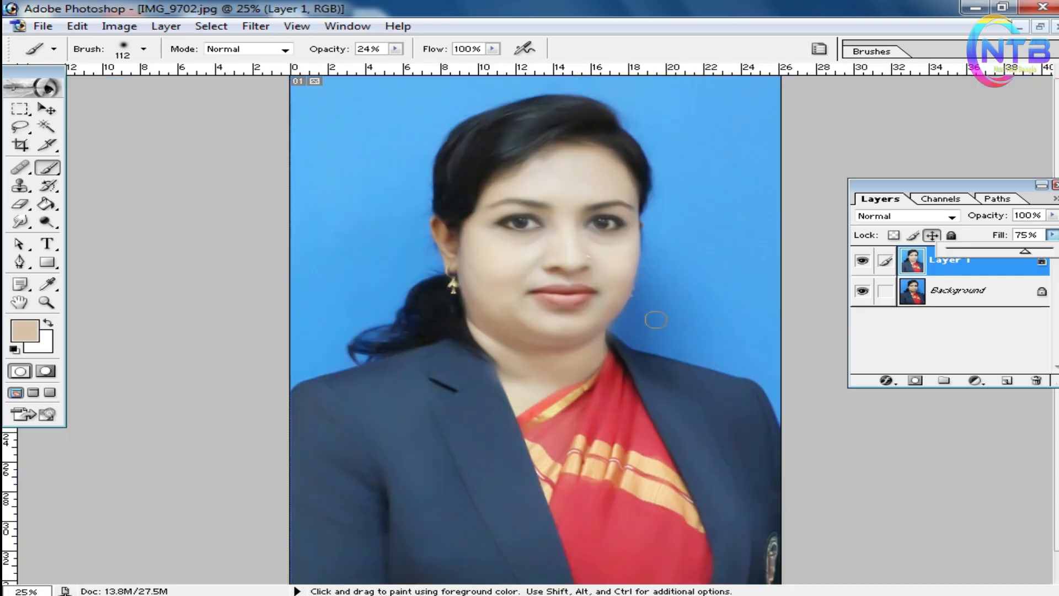
# - Merge Layer 1 at 75% fill into the Background and examine the eyes, nose and mouth up close
pyautogui.hotkey('ctrl', 'shift', 'e')
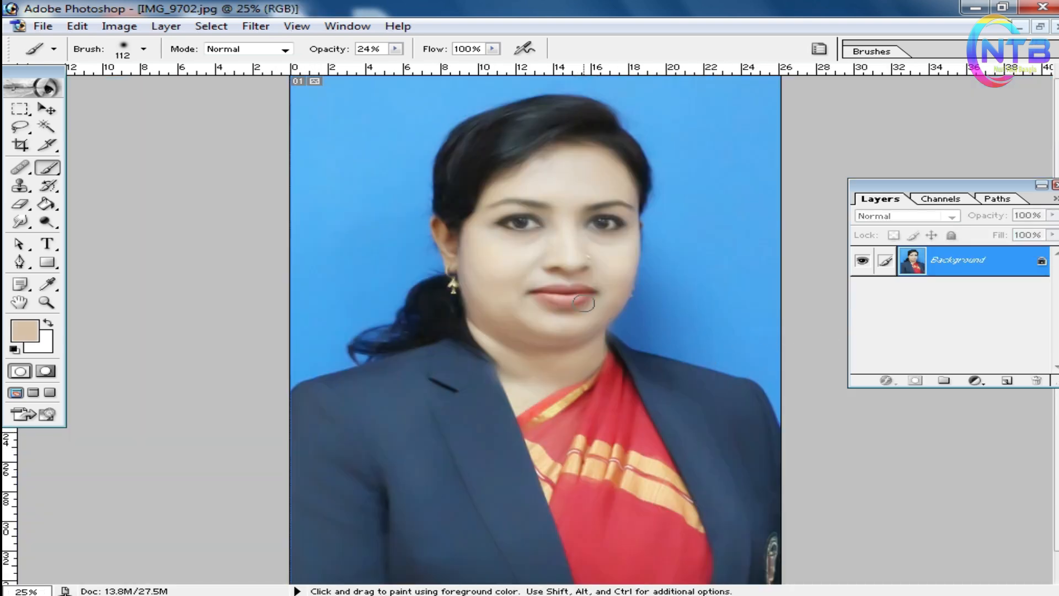
pyautogui.keyDown('ctrl'); pyautogui.click(574, 331); pyautogui.keyUp('ctrl')
pyautogui.moveTo(624, 349); pyautogui.dragTo(623, 416)
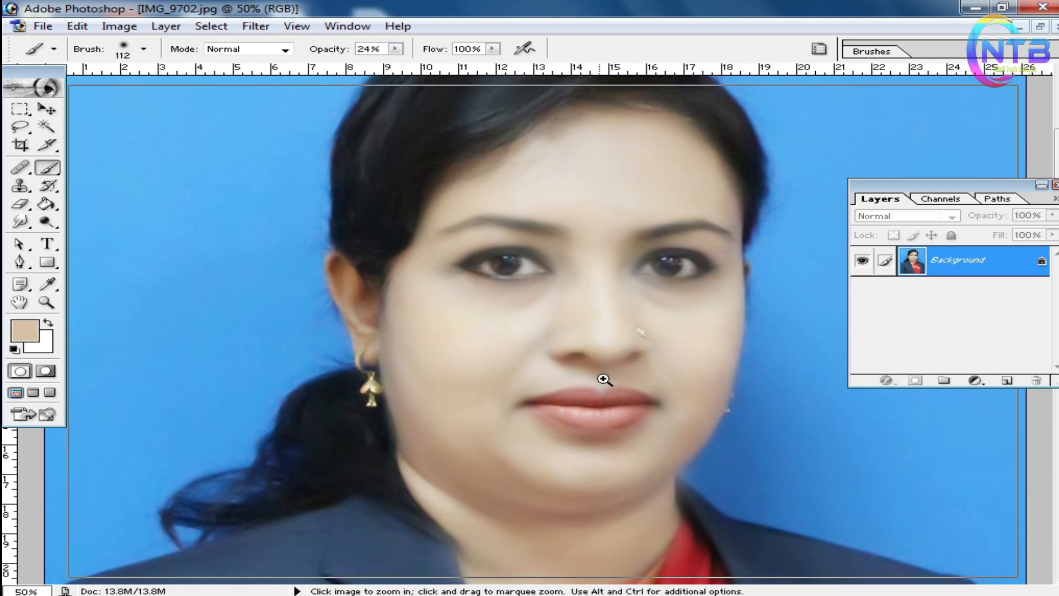
pyautogui.keyDown('ctrl'); pyautogui.click(605, 381); pyautogui.keyUp('ctrl')
pyautogui.moveTo(553, 398); pyautogui.dragTo(623, 461)
pyautogui.moveTo(570, 336); pyautogui.dragTo(575, 428)
pyautogui.moveTo(586, 371); pyautogui.dragTo(583, 332)
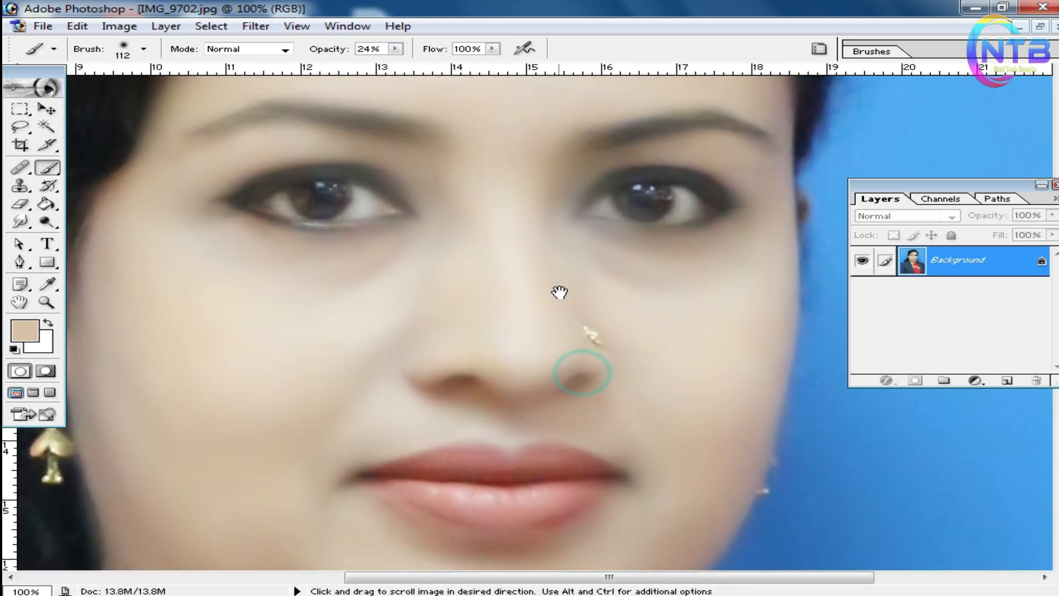
pyautogui.moveTo(561, 293); pyautogui.dragTo(558, 423)
# - Examine the skin around the eyes and nose of the merged photo, up close and at half size
pyautogui.keyDown('alt'); pyautogui.click(522, 303); pyautogui.keyUp('alt')
pyautogui.keyDown('ctrl'); pyautogui.click(613, 311); pyautogui.keyUp('ctrl')
pyautogui.moveTo(552, 379); pyautogui.dragTo(669, 364)
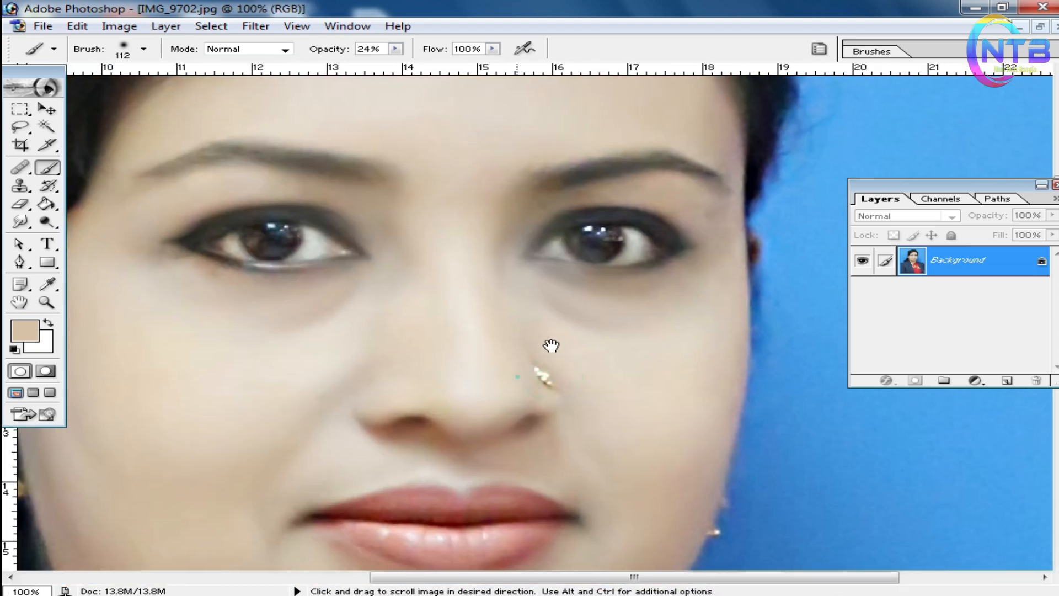
pyautogui.moveTo(551, 347); pyautogui.dragTo(624, 203)
pyautogui.keyDown('alt'); pyautogui.click(548, 309); pyautogui.keyUp('alt')
pyautogui.keyDown('alt'); pyautogui.click(573, 316); pyautogui.keyUp('alt')
pyautogui.press('ctrl')
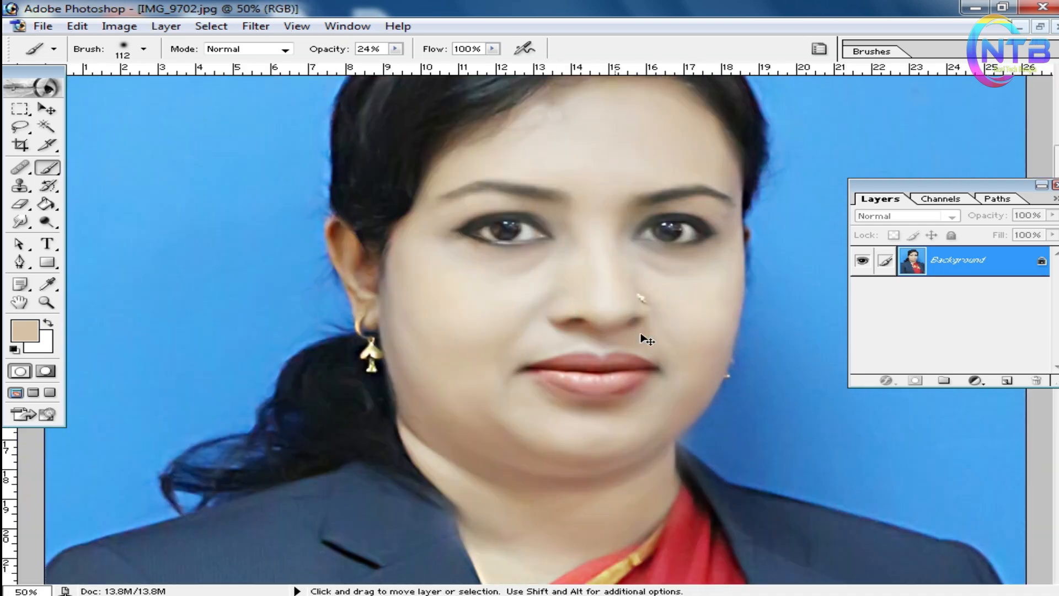
# - Apply Levels to the RGB channel with the midtone input at 0.79 and the white input at 234
pyautogui.hotkey('ctrl', 'l')
pyautogui.moveTo(708, 478); pyautogui.dragTo(726, 478)
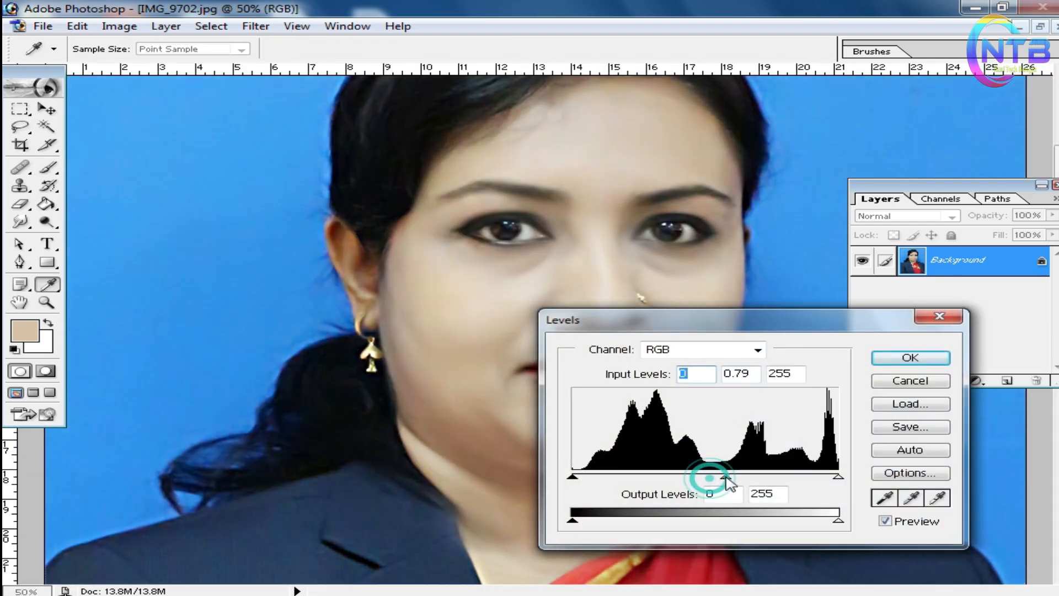
pyautogui.moveTo(837, 477); pyautogui.dragTo(816, 477)
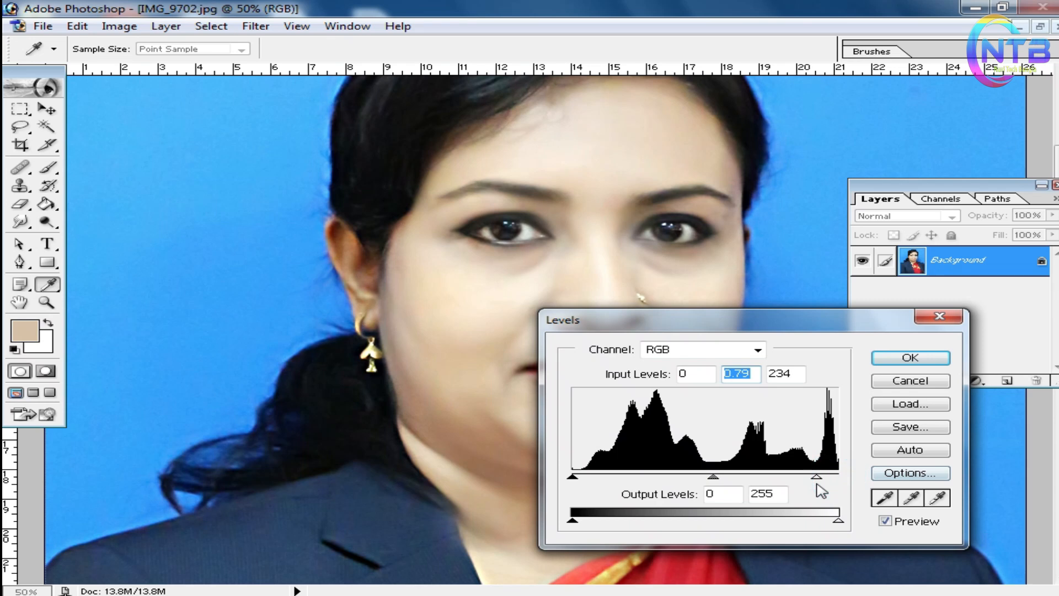
pyautogui.click(926, 359)
pyautogui.press('b')
pyautogui.scroll(1, 567, 363)
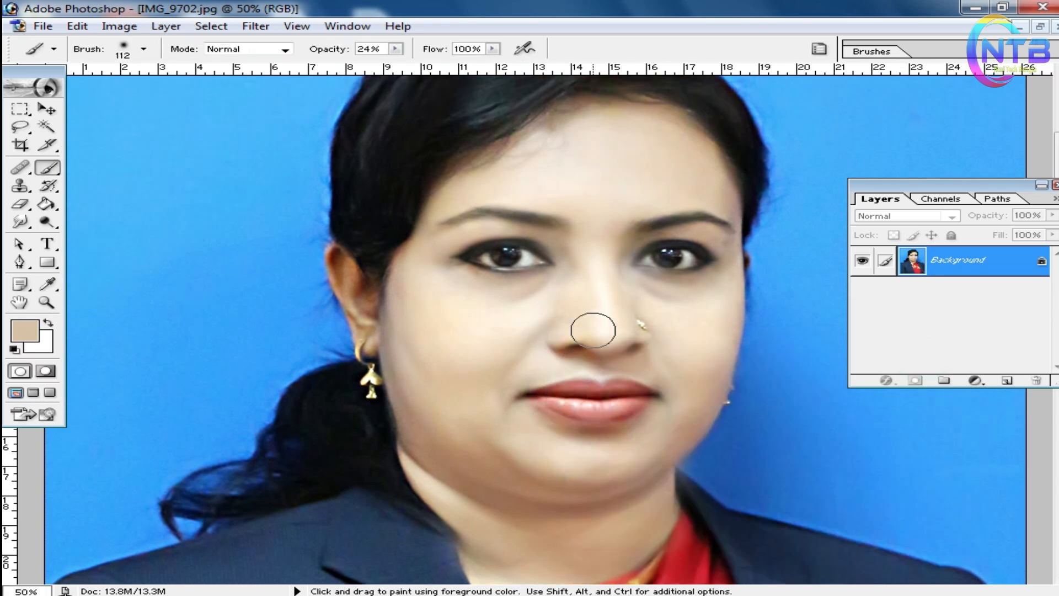
# - Apply a slight Brightness/Contrast adjustment with brightness at about -8 and contrast at about +4
pyautogui.click(118, 30)
pyautogui.click(165, 69)
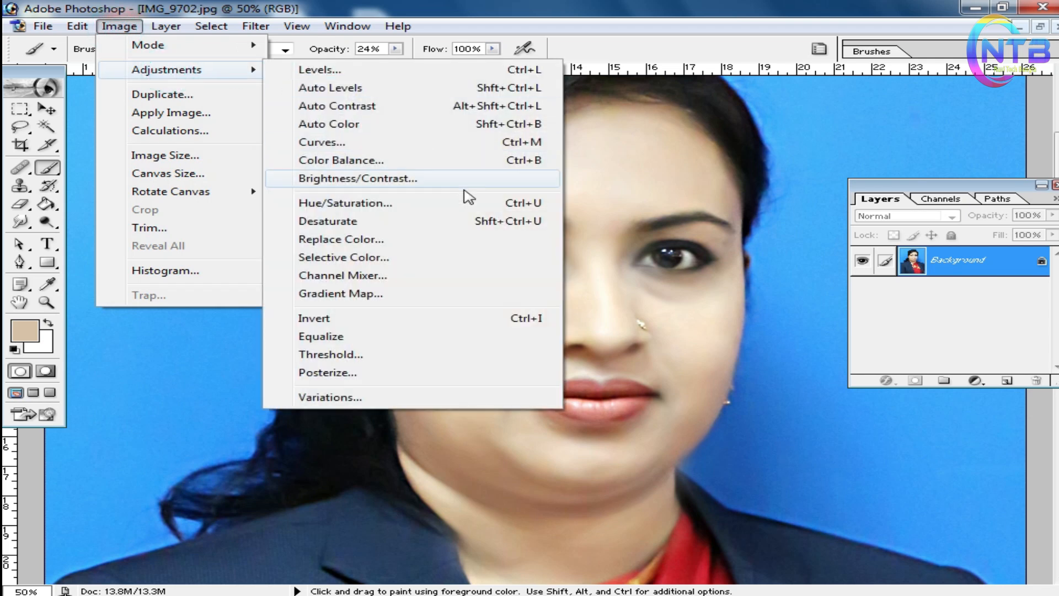
pyautogui.click(359, 182)
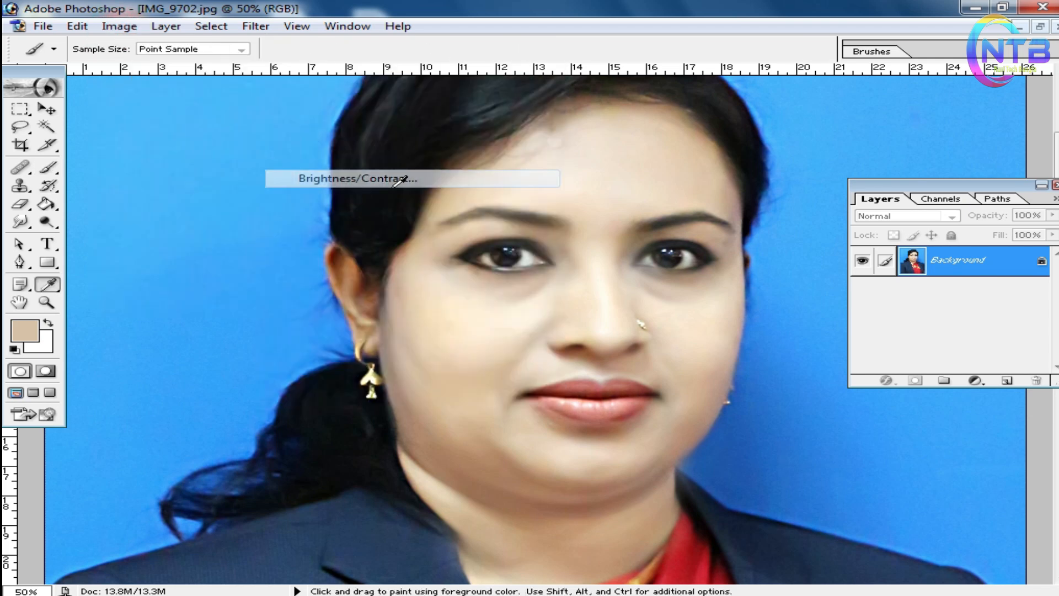
pyautogui.moveTo(797, 380); pyautogui.dragTo(792, 381)
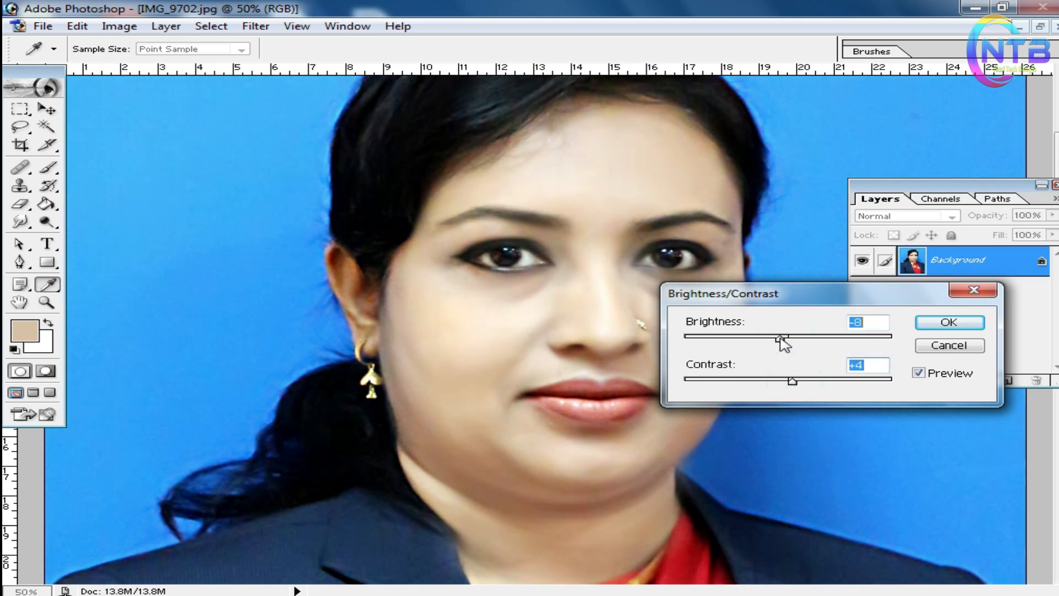
pyautogui.moveTo(797, 380); pyautogui.dragTo(790, 380)
pyautogui.click(945, 325)
pyautogui.press('b')
# - Check the whole portrait and the face, and open the Noiseware Professional filter on the Background
pyautogui.hotkey('ctrl', '-')
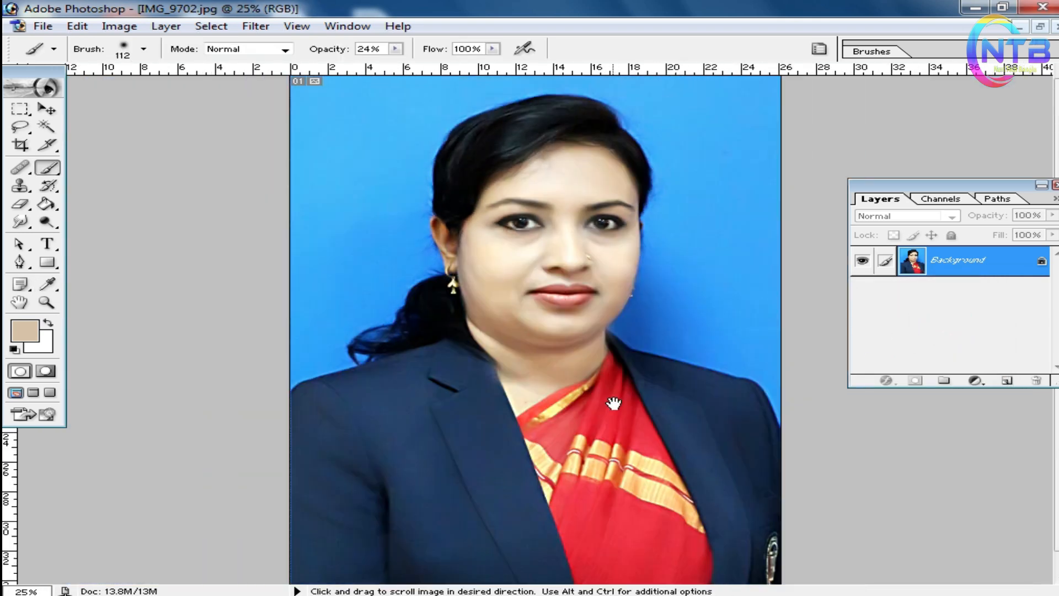
pyautogui.click(624, 315)
pyautogui.click(620, 312)
pyautogui.click(619, 292)
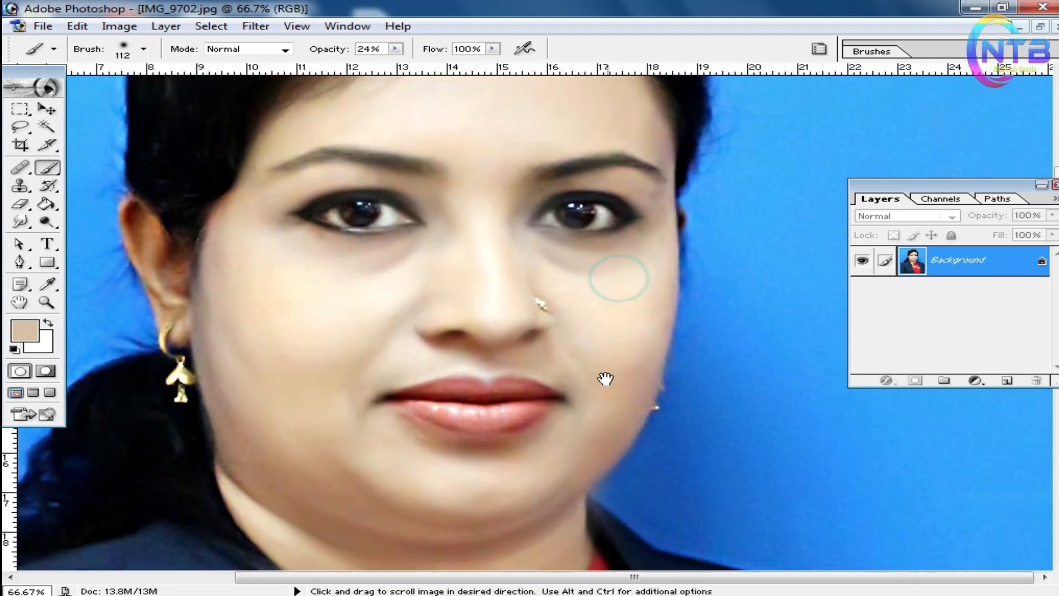
pyautogui.moveTo(588, 324); pyautogui.dragTo(589, 391)
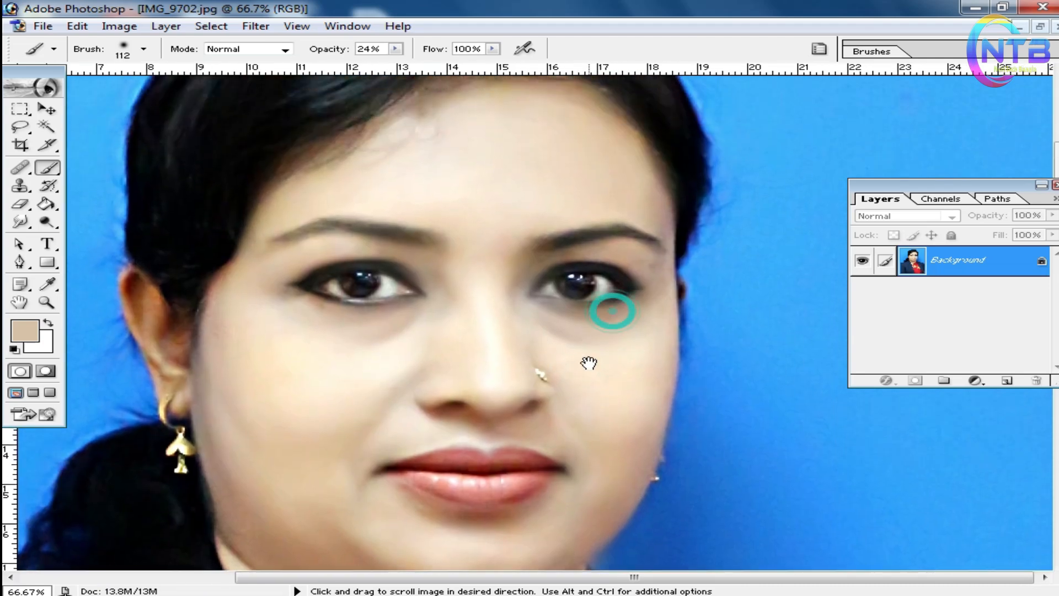
pyautogui.click(260, 30)
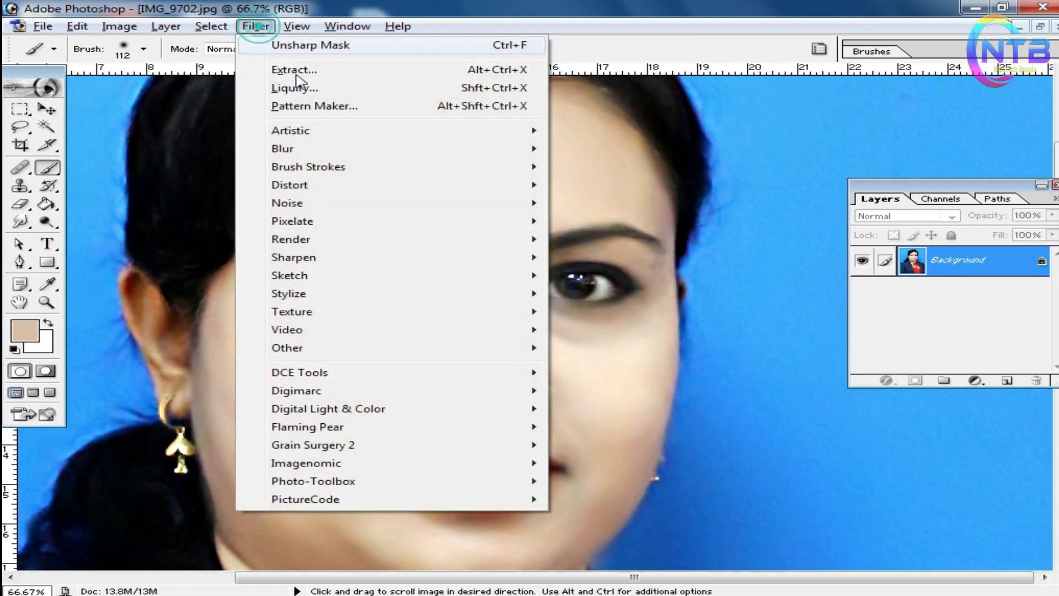
pyautogui.moveTo(313, 467)
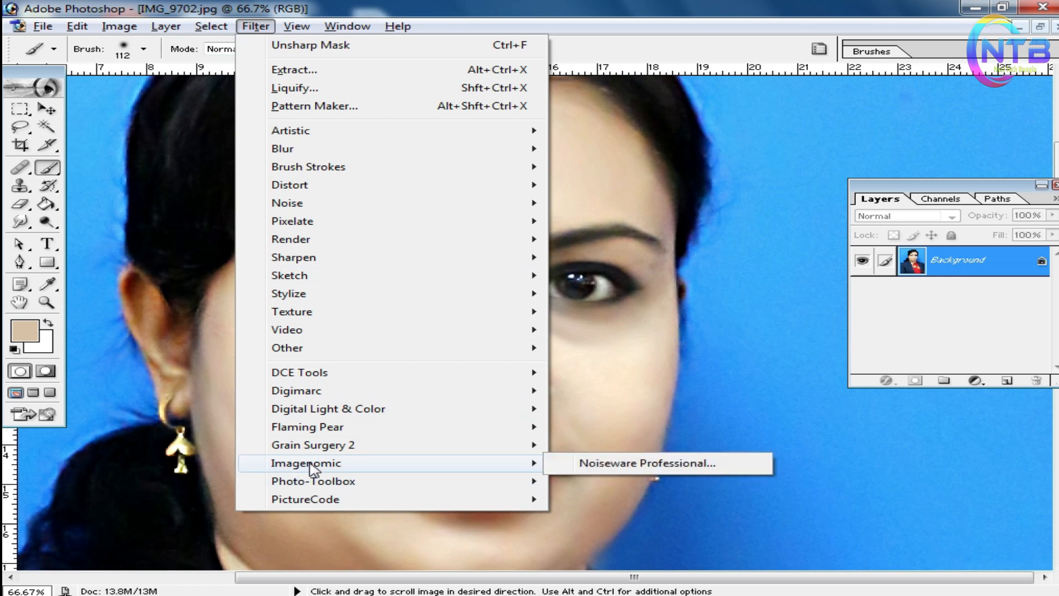
pyautogui.click(609, 464)
# - Apply Noiseware to the photo with noise-level luminance at -20, noise-level color at +20 and detail-enhancement contrast at 0
pyautogui.moveTo(156, 370); pyautogui.dragTo(106, 368)
pyautogui.moveTo(116, 124); pyautogui.dragTo(231, 127)
pyautogui.click(109, 105)
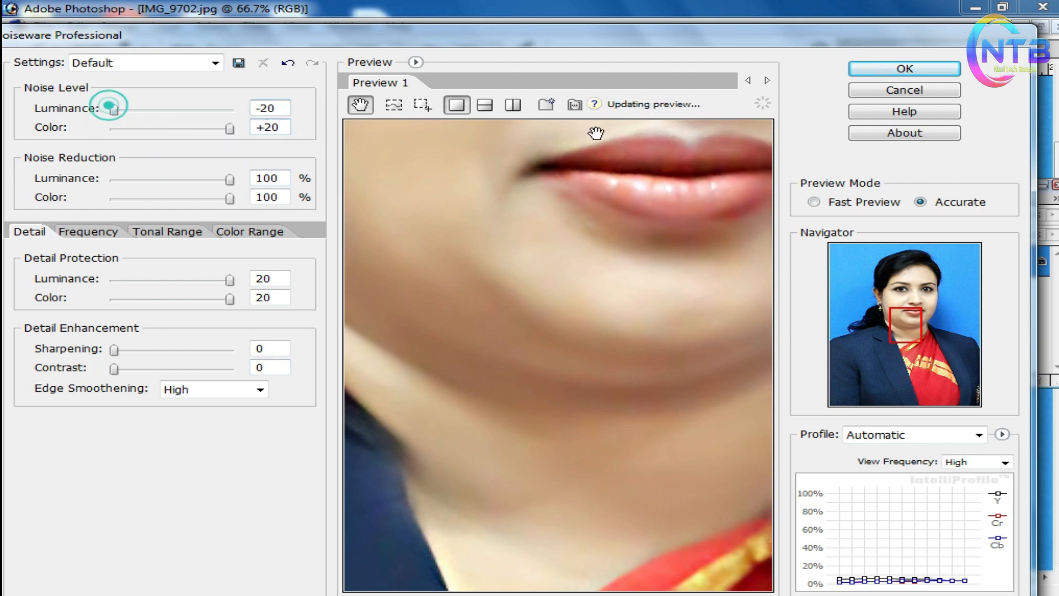
pyautogui.moveTo(596, 132); pyautogui.dragTo(594, 502)
pyautogui.click(904, 69)
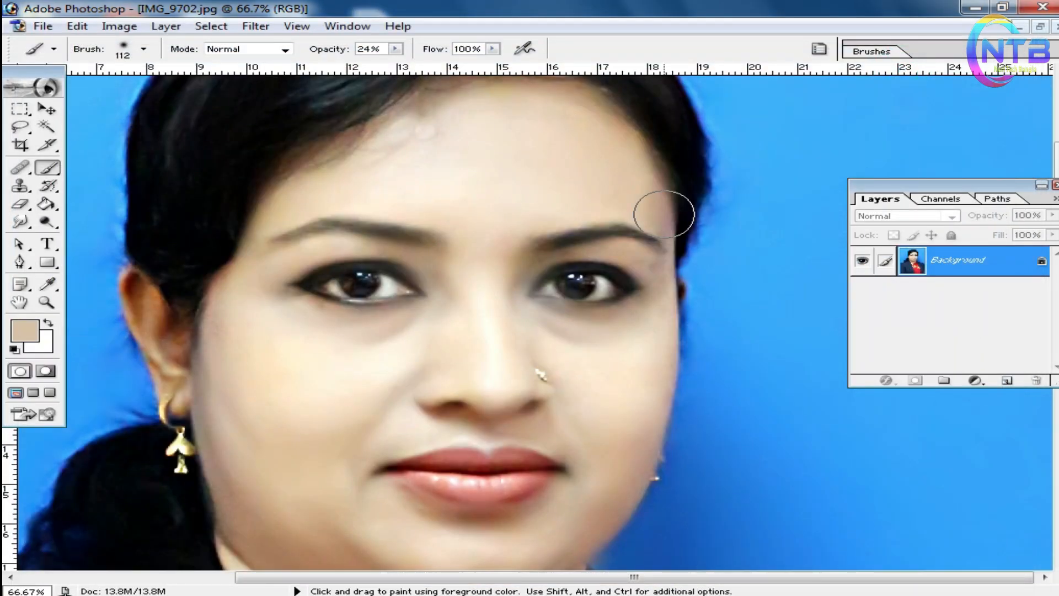
# - Open IMG_9702 - Copy.jpg in a floating window and place it beside the retouched photo
pyautogui.keyDown('ctrl'); pyautogui.keyDown('alt'); pyautogui.click(593, 313); pyautogui.keyUp('alt'); pyautogui.keyUp('ctrl')
pyautogui.keyDown('ctrl'); pyautogui.keyDown('alt'); pyautogui.click(593, 313); pyautogui.keyUp('alt'); pyautogui.keyUp('ctrl')
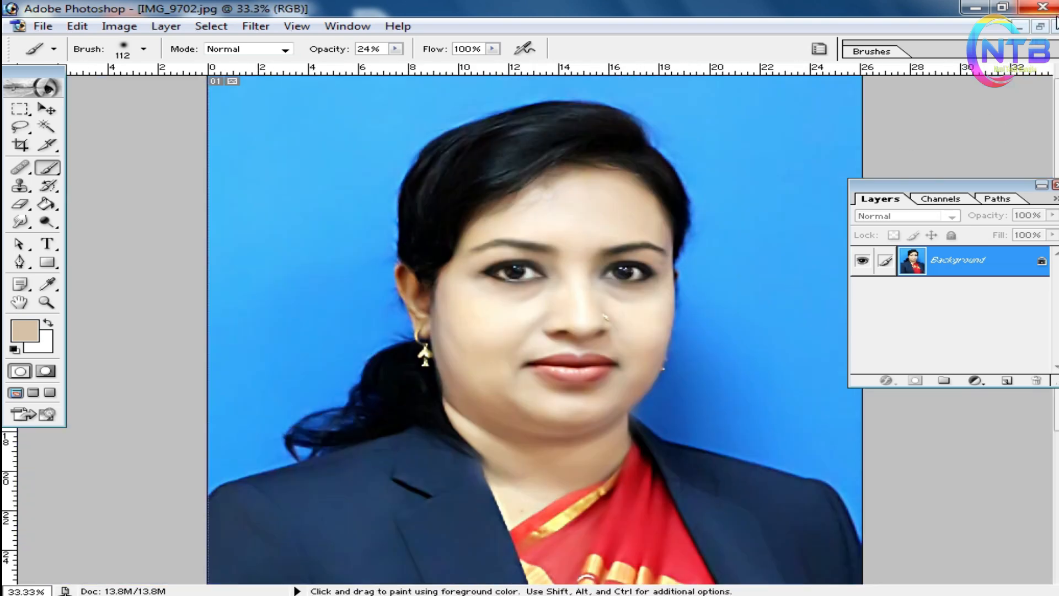
pyautogui.click(1039, 26)
pyautogui.doubleClick(728, 438)
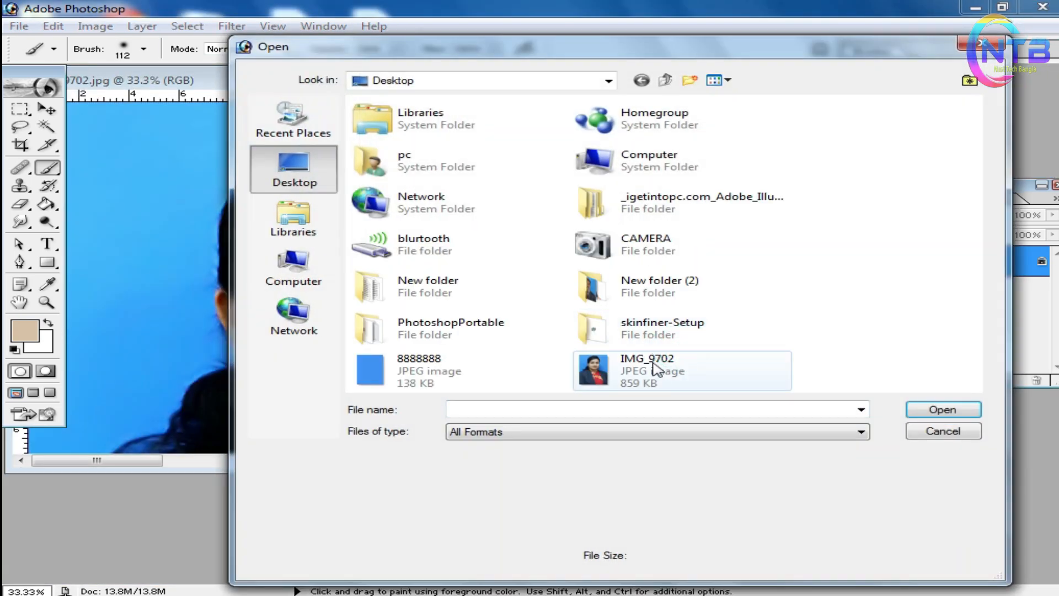
pyautogui.click(640, 371)
pyautogui.moveTo(219, 87); pyautogui.dragTo(552, 105)
# - Examine the facial skin around the nose, mouth and cheek of the unretouched copy at up to 200%
pyautogui.keyDown('ctrl'); pyautogui.click(517, 275); pyautogui.keyUp('ctrl')
pyautogui.keyDown('ctrl'); pyautogui.click(523, 263); pyautogui.keyUp('ctrl')
pyautogui.keyDown('ctrl'); pyautogui.click(548, 288); pyautogui.keyUp('ctrl')
pyautogui.keyDown('ctrl'); pyautogui.click(548, 288); pyautogui.keyUp('ctrl')
pyautogui.keyDown('ctrl'); pyautogui.click(530, 314); pyautogui.keyUp('ctrl')
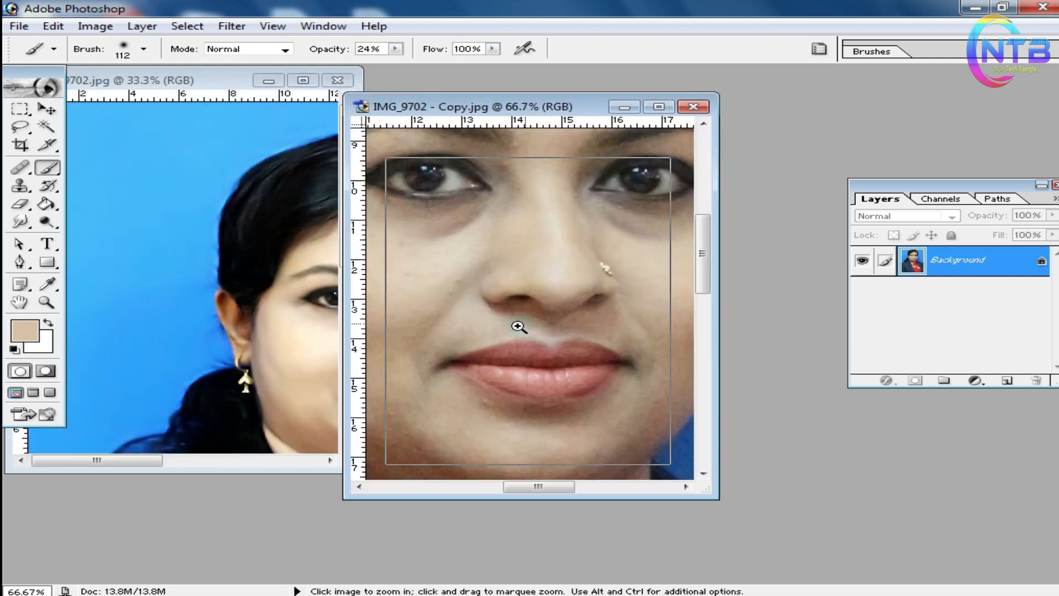
pyautogui.keyDown('ctrl'); pyautogui.click(516, 326); pyautogui.keyUp('ctrl')
pyautogui.keyDown('ctrl'); pyautogui.click(515, 326); pyautogui.keyUp('ctrl')
pyautogui.moveTo(484, 349); pyautogui.dragTo(590, 335)
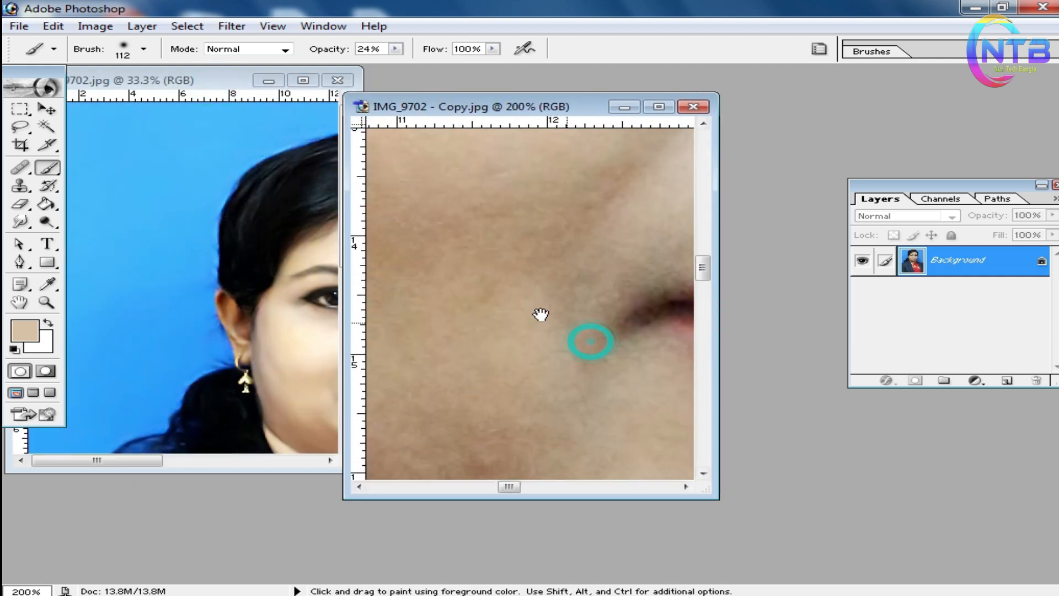
# - Examine the skin around the mouth, cheek and eyes of the retouched photo up close for comparison
pyautogui.click(205, 82)
pyautogui.moveTo(306, 307); pyautogui.dragTo(168, 170)
pyautogui.keyDown('ctrl'); pyautogui.click(232, 295); pyautogui.keyUp('ctrl')
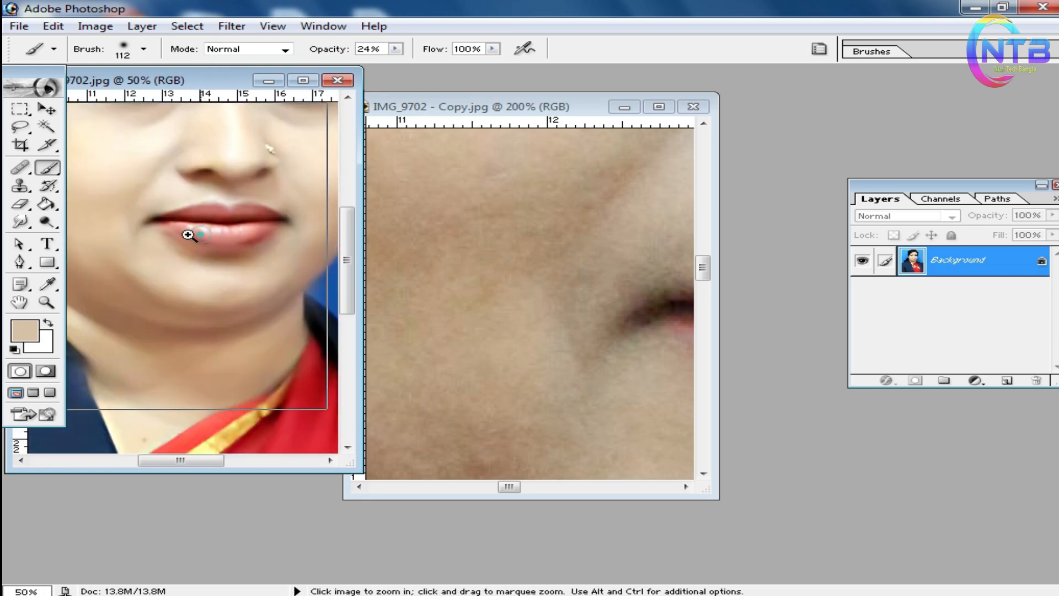
pyautogui.keyDown('ctrl'); pyautogui.click(200, 235); pyautogui.keyUp('ctrl')
pyautogui.keyDown('ctrl'); pyautogui.click(188, 235); pyautogui.keyUp('ctrl')
pyautogui.moveTo(151, 220); pyautogui.dragTo(316, 284)
pyautogui.moveTo(256, 290); pyautogui.dragTo(199, 339)
pyautogui.moveTo(191, 276); pyautogui.dragTo(195, 431)
pyautogui.keyDown('alt'); pyautogui.click(208, 260); pyautogui.keyUp('alt')
pyautogui.keyDown('alt'); pyautogui.click(212, 261); pyautogui.keyUp('alt')
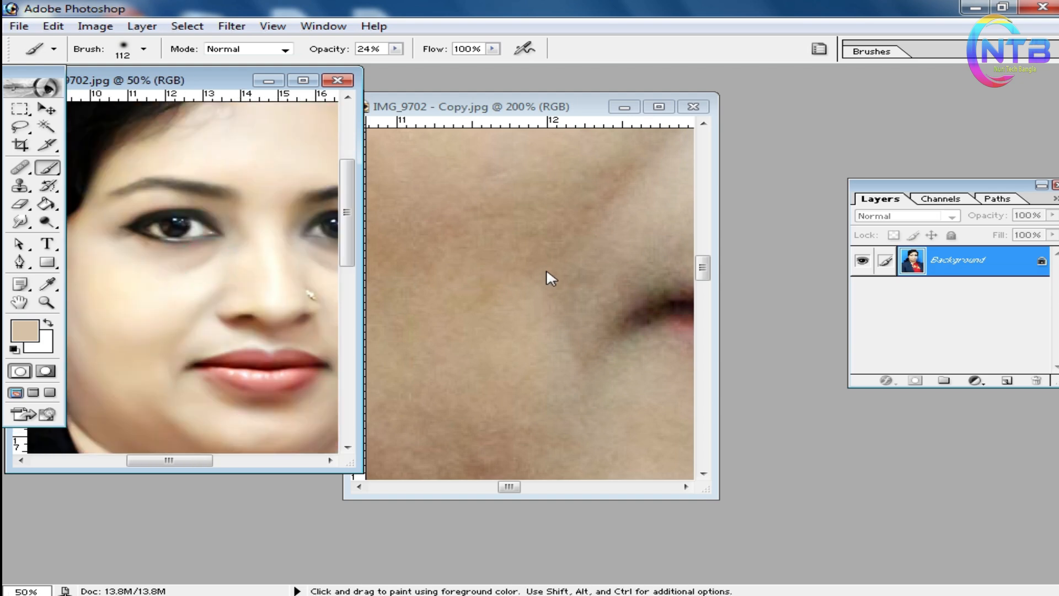
# - Compare the unretouched copy with the retouched portrait as whole images at 16.7%
pyautogui.click(547, 279)
pyautogui.keyDown('alt'); pyautogui.click(544, 289); pyautogui.keyUp('alt')
pyautogui.keyDown('alt'); pyautogui.click(545, 291); pyautogui.keyUp('alt')
pyautogui.keyDown('alt'); pyautogui.click(545, 292); pyautogui.keyUp('alt')
pyautogui.keyDown('alt'); pyautogui.click(546, 291); pyautogui.keyUp('alt')
pyautogui.keyDown('alt'); pyautogui.click(546, 292); pyautogui.keyUp('alt')
pyautogui.keyDown('alt'); pyautogui.click(545, 291); pyautogui.keyUp('alt')
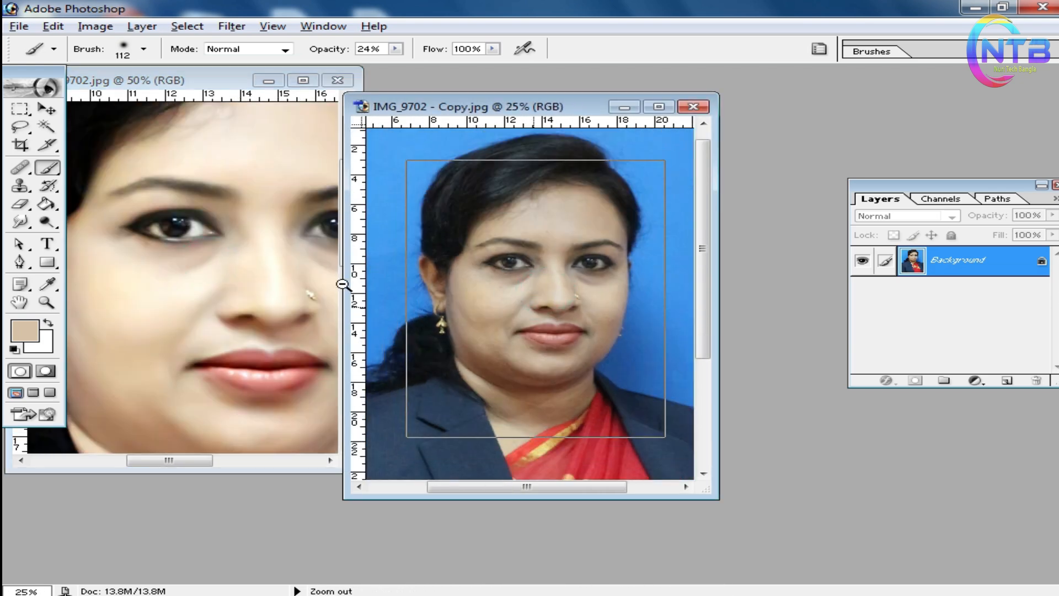
pyautogui.click(169, 274)
pyautogui.keyDown('alt'); pyautogui.click(241, 283); pyautogui.keyUp('alt')
pyautogui.keyDown('alt'); pyautogui.click(220, 277); pyautogui.keyUp('alt')
# - Enlarge both image windows and arrange them side by side to compare the two full portraits
pyautogui.hotkey('alt', 'space')
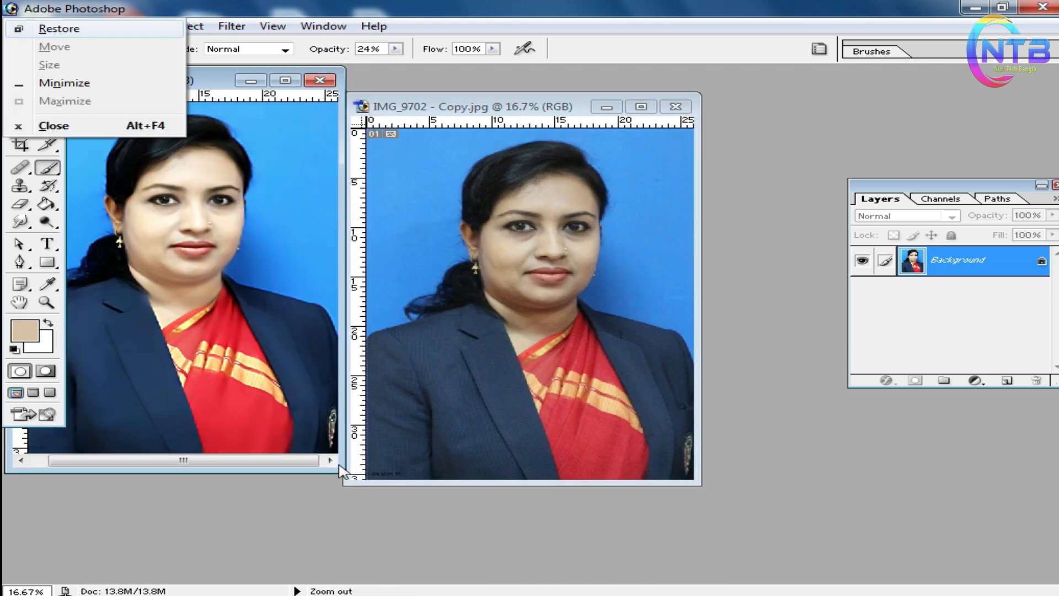
pyautogui.click(334, 463)
pyautogui.moveTo(342, 471); pyautogui.dragTo(454, 582)
pyautogui.click(601, 282)
pyautogui.moveTo(700, 484); pyautogui.dragTo(886, 583)
pyautogui.moveTo(649, 98); pyautogui.dragTo(571, 124)
pyautogui.click(784, 128)
# - Maximize the retouched photo and select its blue backdrop with the Magic Wand at tolerance 44, feathered by 2 pixels
pyautogui.doubleClick(285, 83)
pyautogui.hotkey('ctrl', '0')
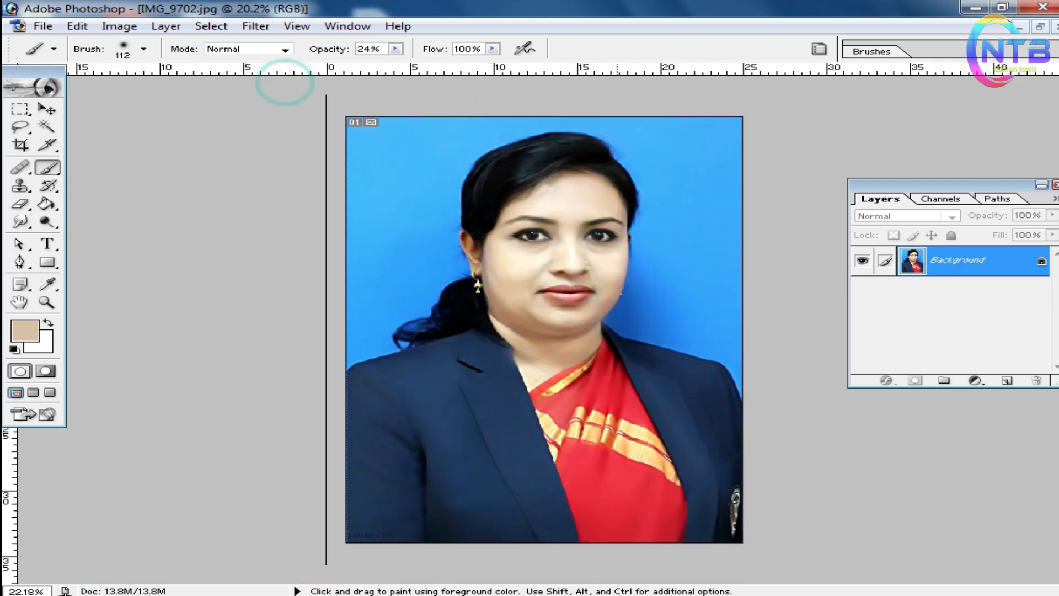
pyautogui.keyDown('ctrl'); pyautogui.click(647, 304); pyautogui.keyUp('ctrl')
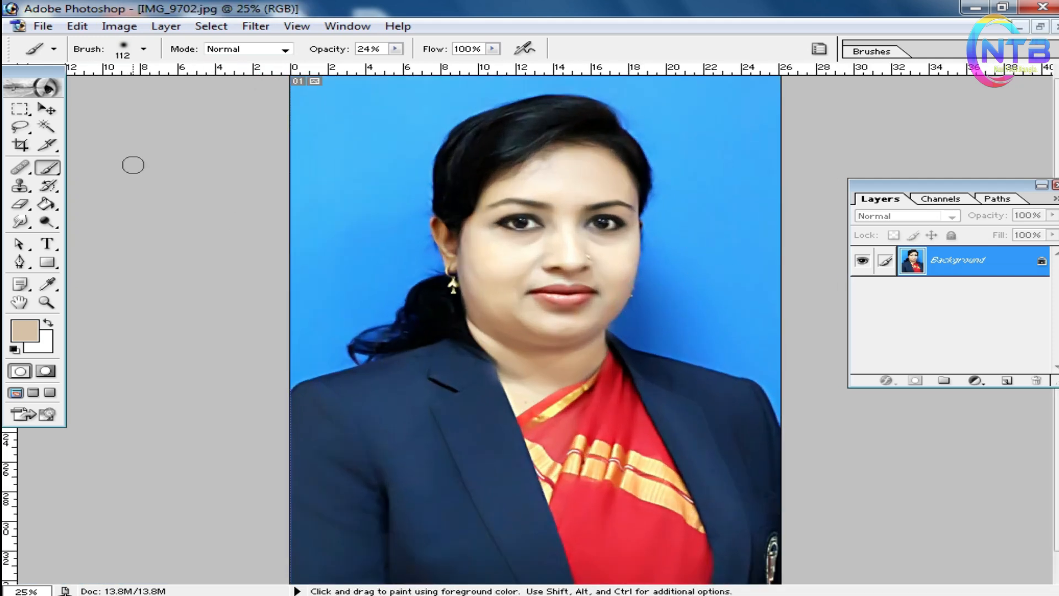
pyautogui.click(47, 128)
pyautogui.click(342, 362)
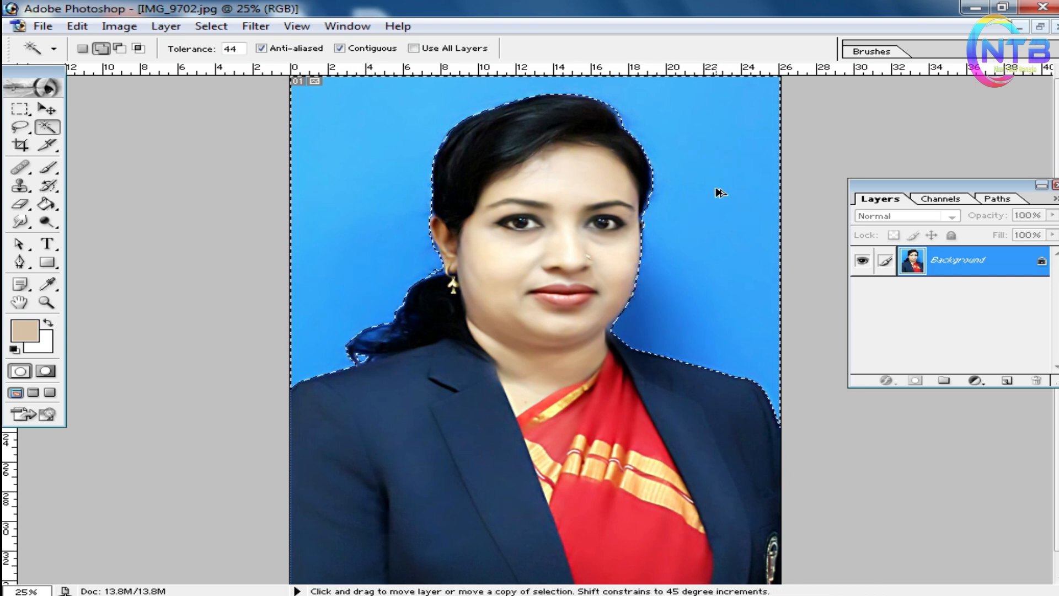
pyautogui.hotkey('ctrl', 'alt', 'd')
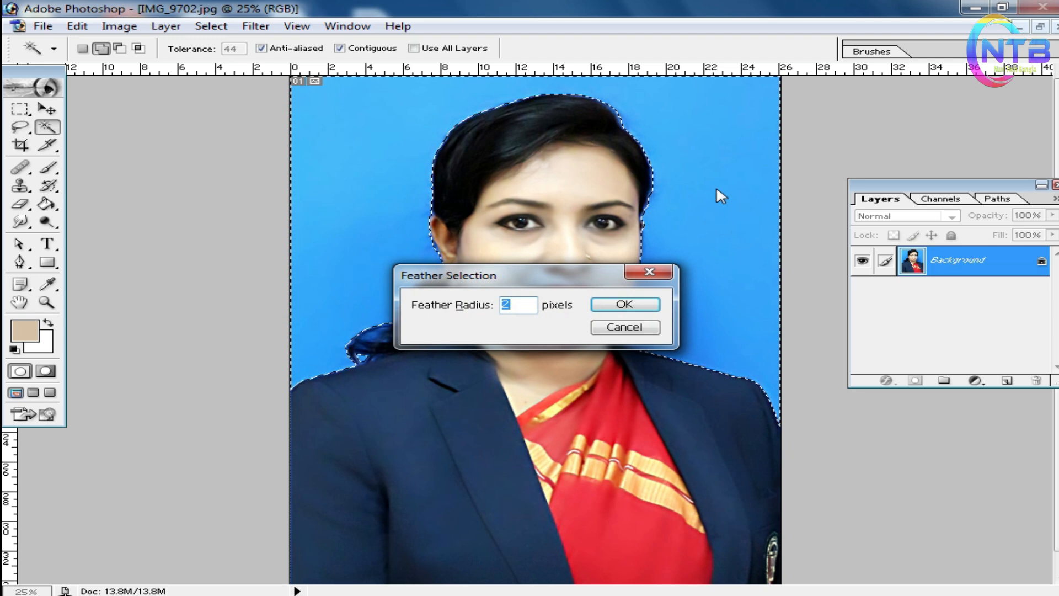
pyautogui.press('Return')
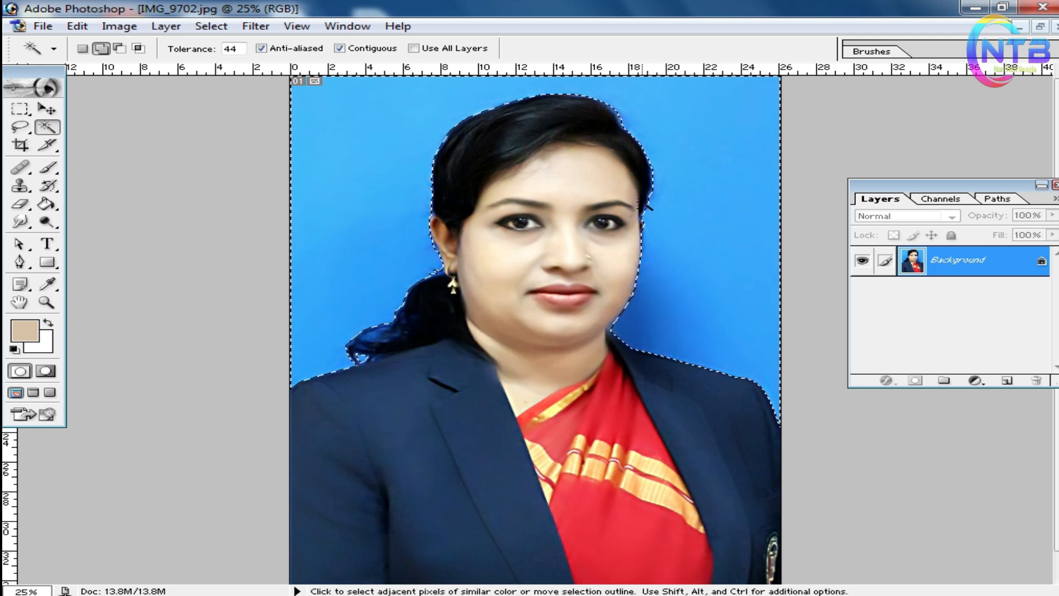
# - Set the background color to web color 6666FF and fill the selected backdrop with it
pyautogui.click(44, 345)
pyautogui.click(749, 373)
pyautogui.click(610, 307)
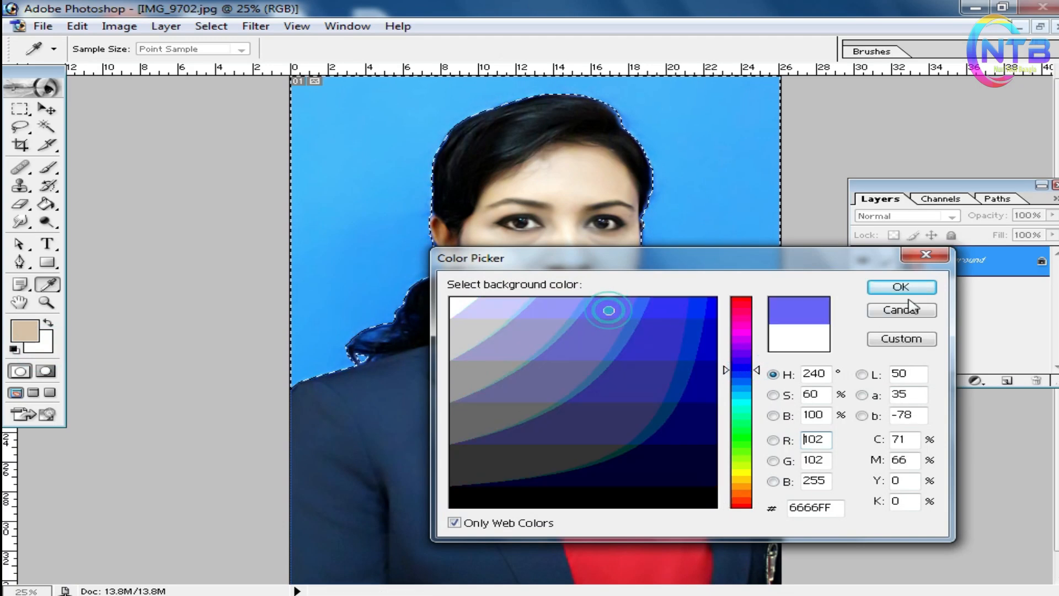
pyautogui.click(900, 287)
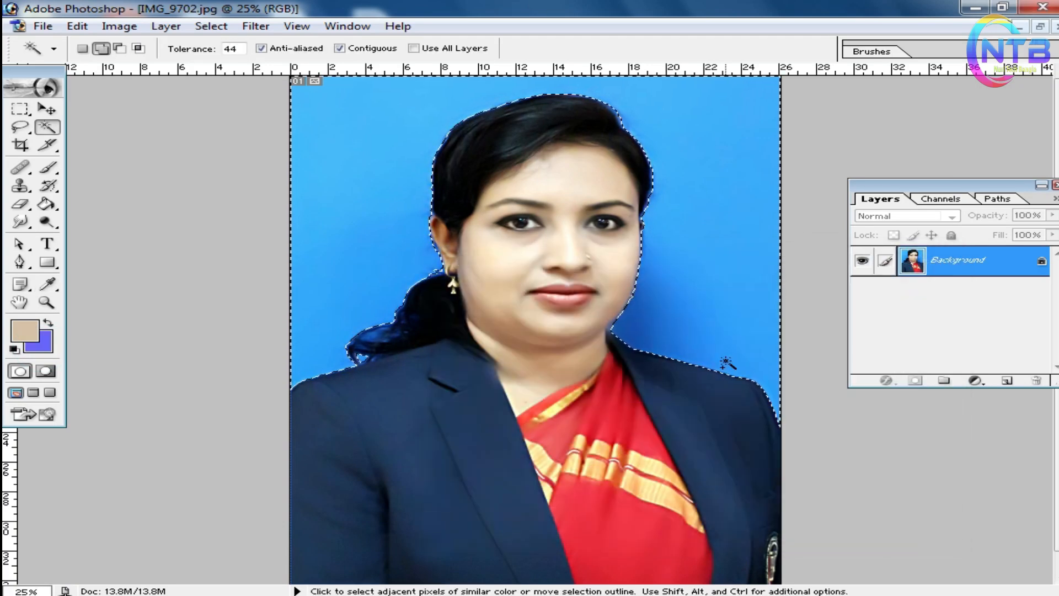
pyautogui.hotkey('ctrl', 'BackSpace')
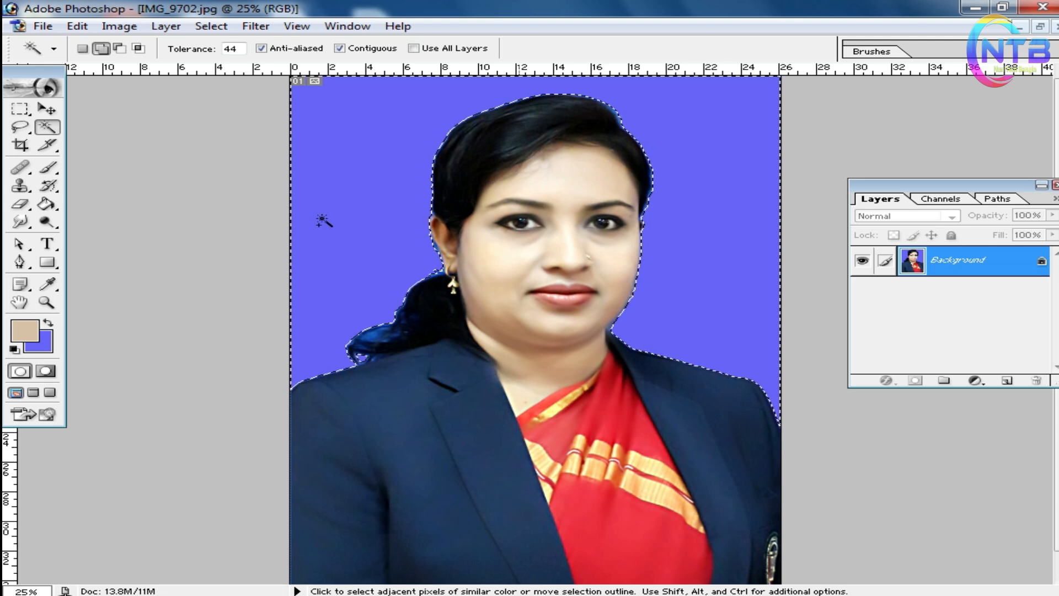
# - Deselect the backdrop and check the recolored portrait up close and at 25%
pyautogui.click(21, 112)
pyautogui.click(657, 346)
pyautogui.press('z')
pyautogui.click(610, 237)
pyautogui.click(559, 325)
pyautogui.keyDown('alt'); pyautogui.click(605, 335); pyautogui.keyUp('alt')
pyautogui.keyDown('alt'); pyautogui.click(606, 336); pyautogui.keyUp('alt')
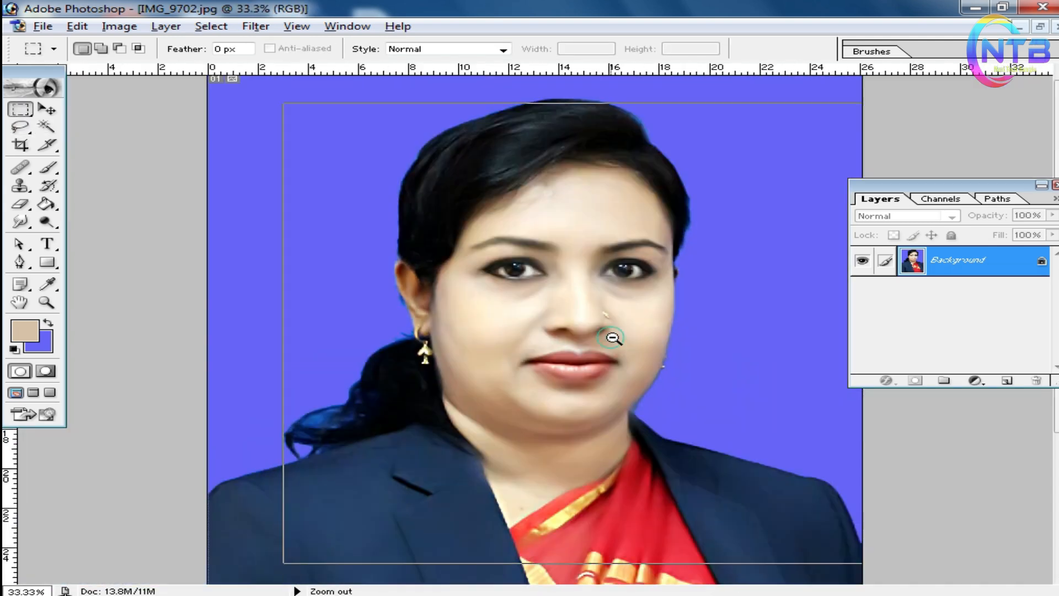
pyautogui.press('m')
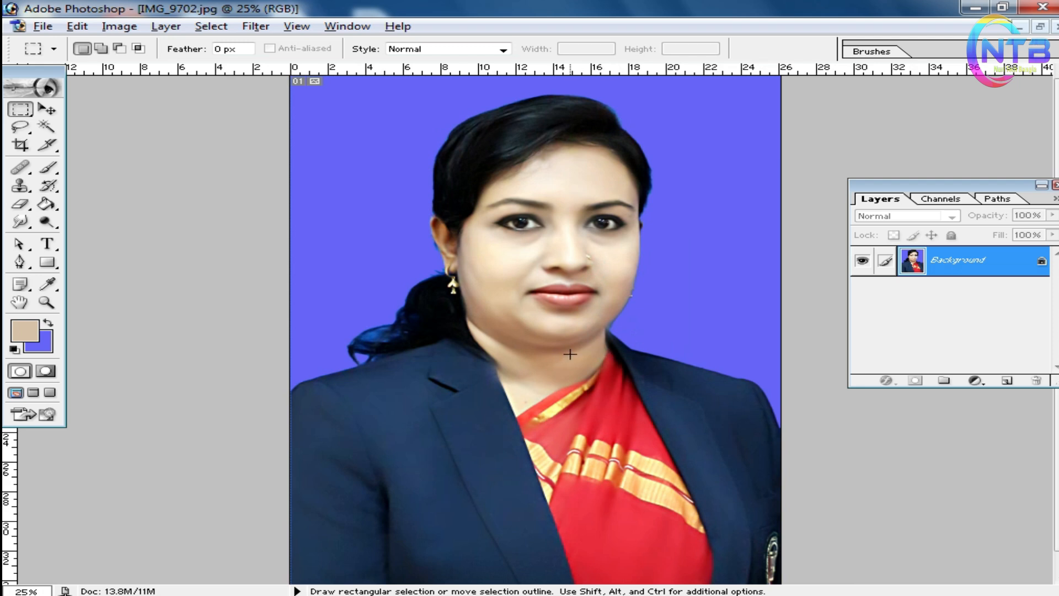
# - Save the finished portrait to the Desktop as a JPEG named 66666666
pyautogui.hotkey('ctrl', 'shift', 's')
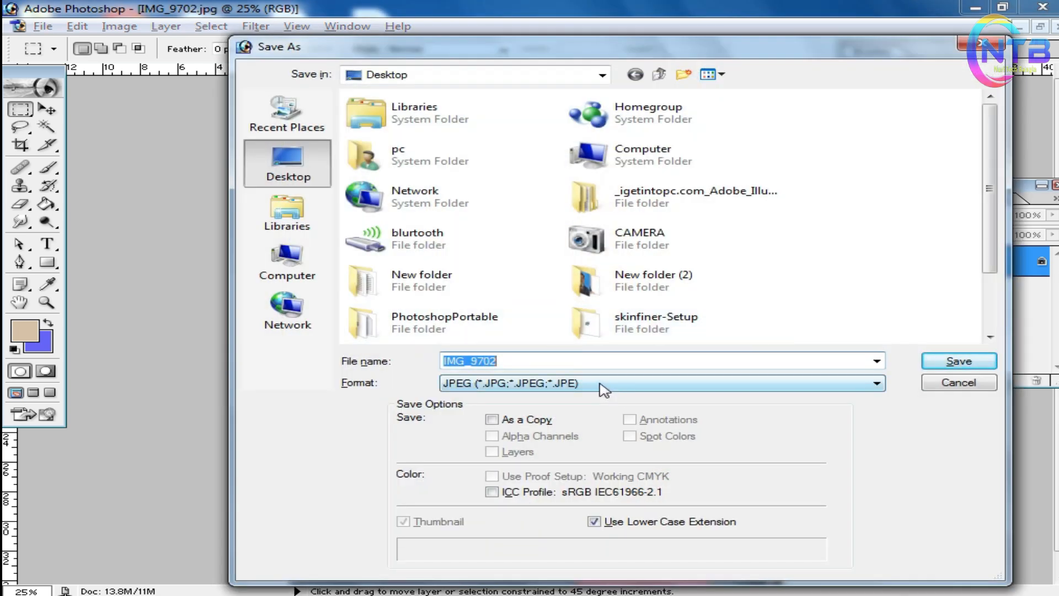
pyautogui.doubleClick(540, 361)
pyautogui.write('66666666')
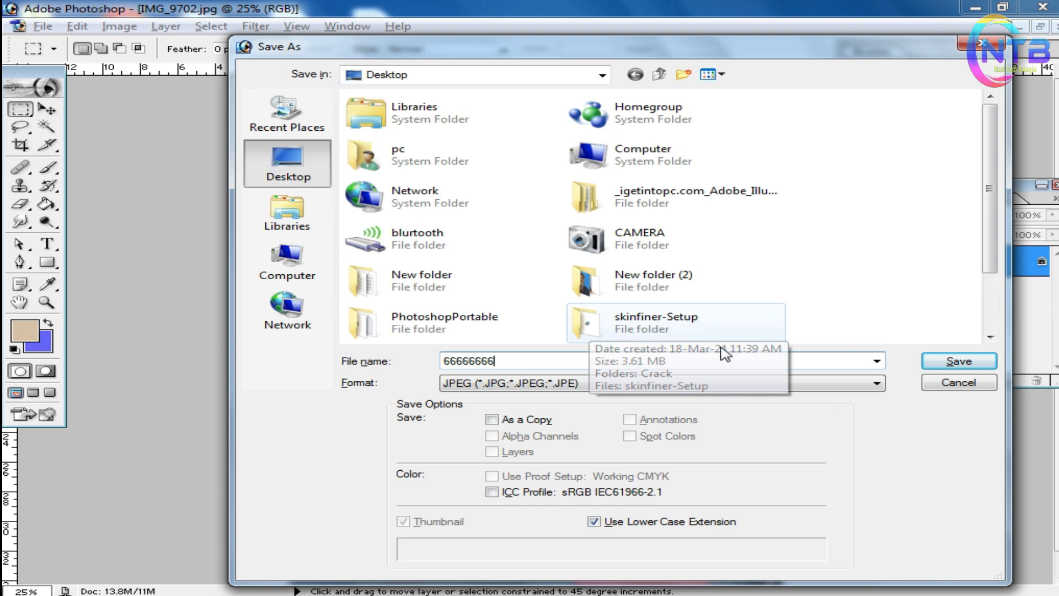
pyautogui.click(958, 362)
pyautogui.click(687, 196)
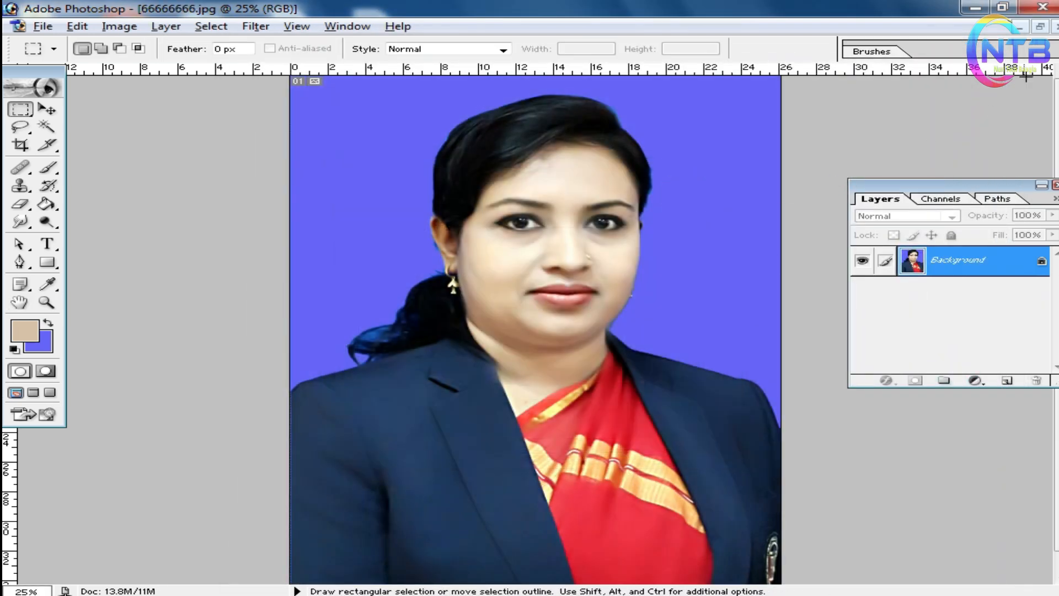